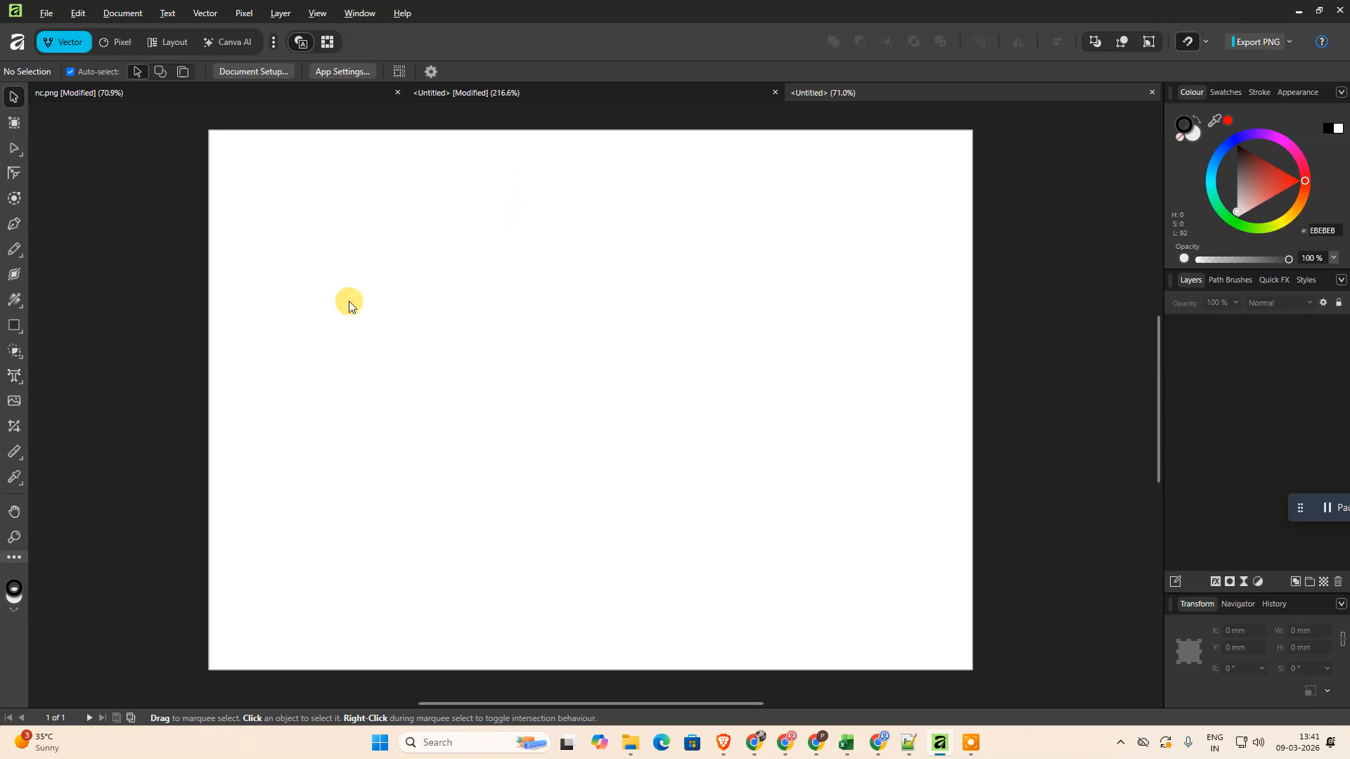
pyautogui.click(64, 46)
pyautogui.click(46, 12)
pyautogui.press('Escape')
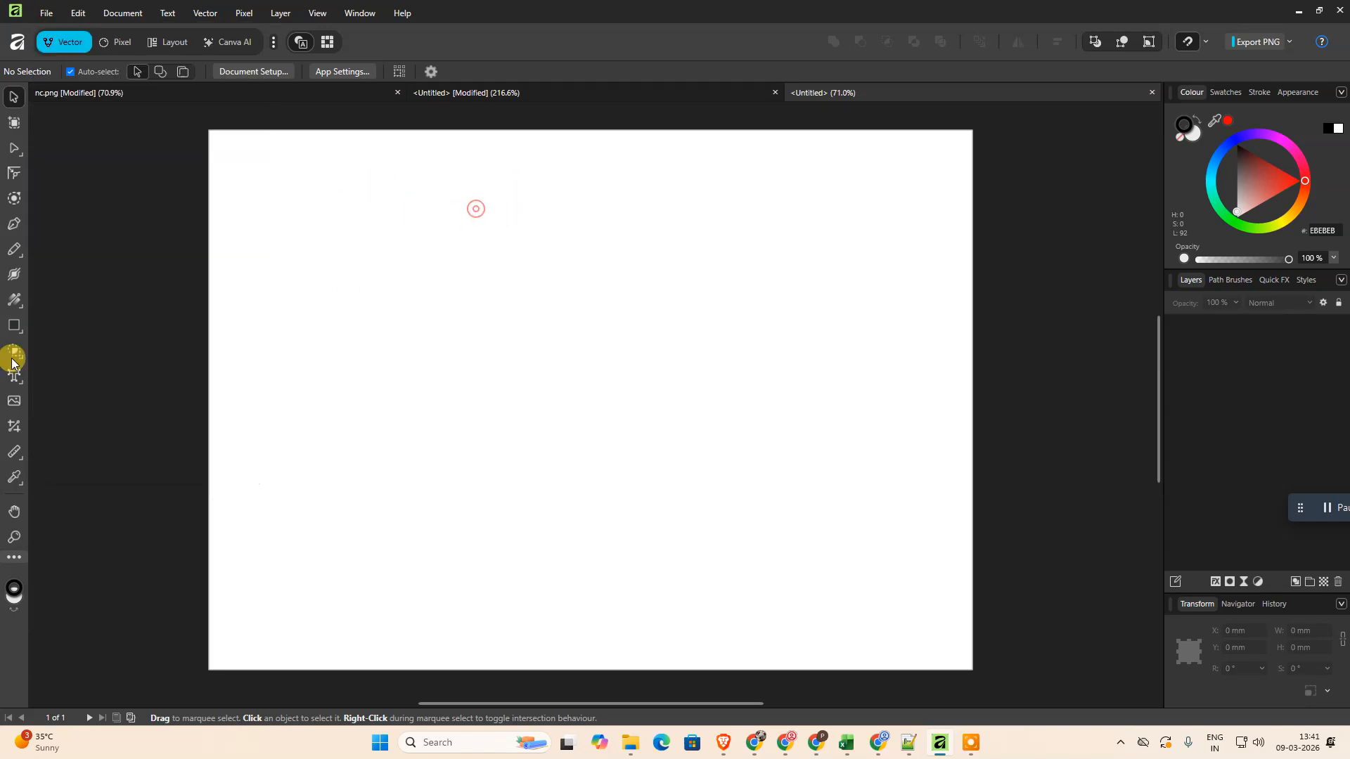
# Add the art text "NETCAST" on the blank page, slightly above and left of its middle.
pyautogui.click(14, 376)
pyautogui.click(443, 343)
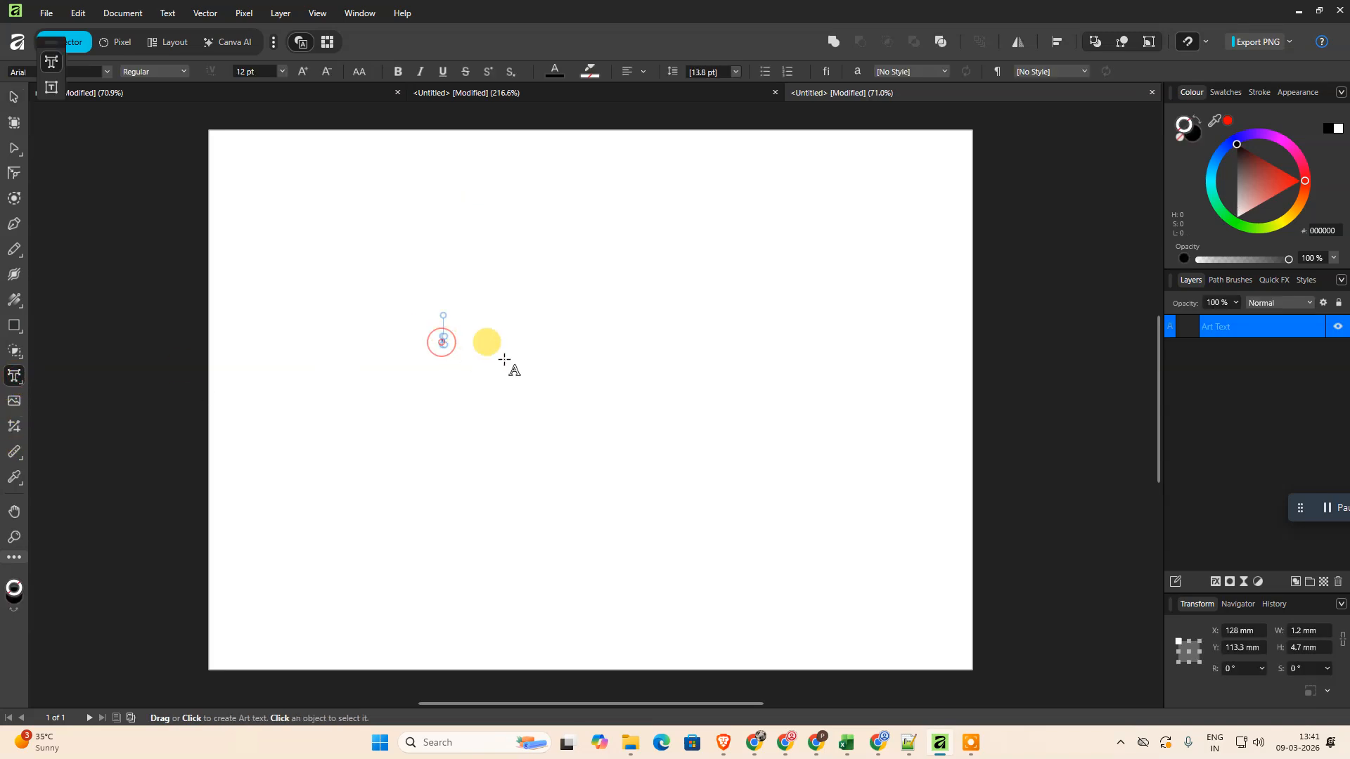
pyautogui.write('NETCAST')
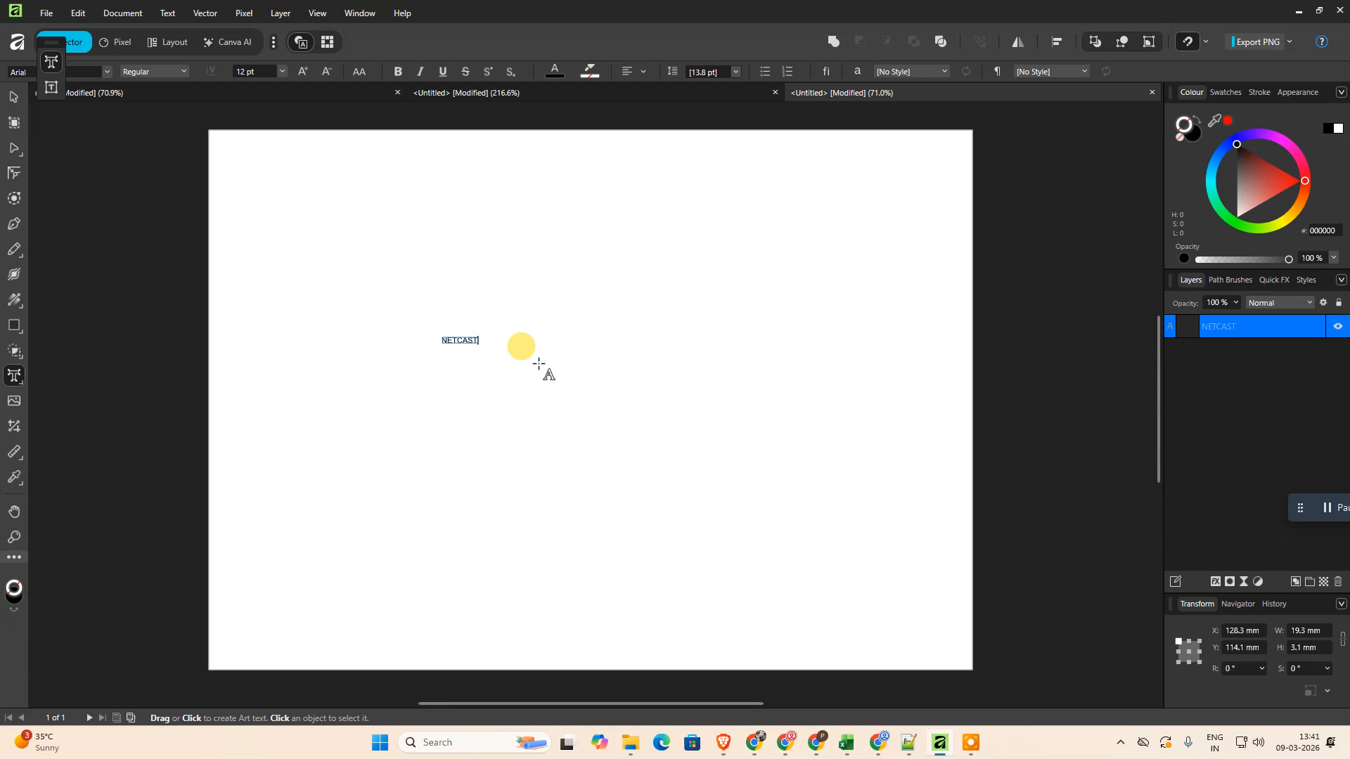
pyautogui.press('Escape')
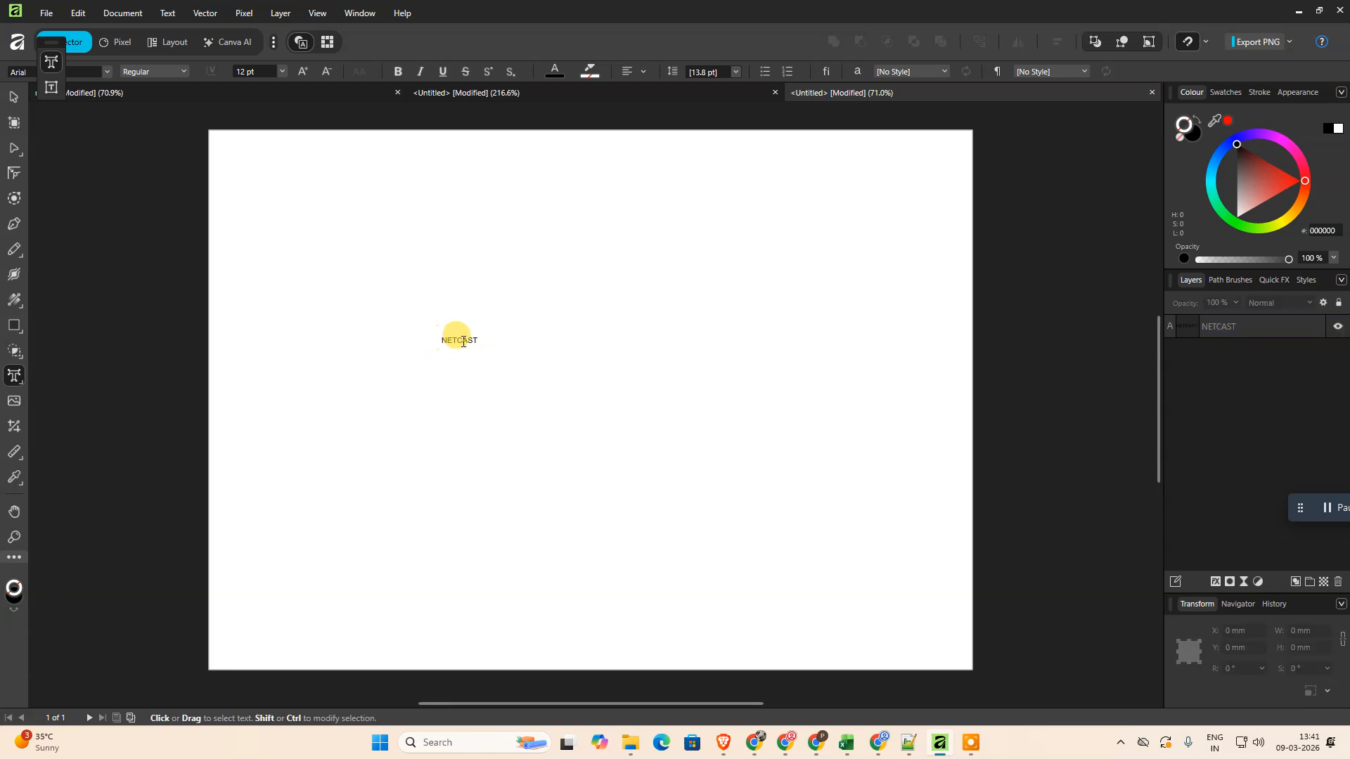
# Enlarge the NETCAST text to about 307 × 50 mm and position it across the middle of the page.
pyautogui.click(14, 96)
pyautogui.click(454, 344)
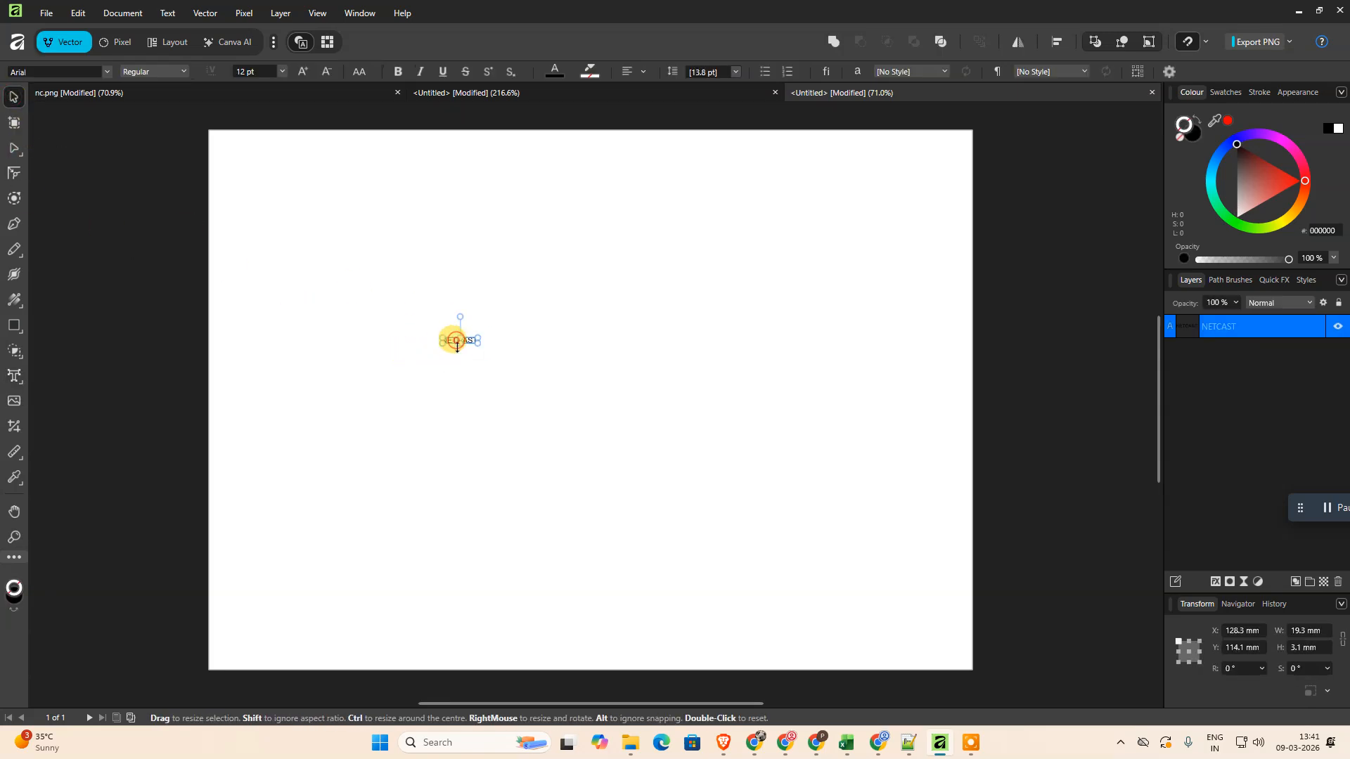
pyautogui.moveTo(478, 343); pyautogui.dragTo(874, 577)
pyautogui.moveTo(693, 391); pyautogui.dragTo(595, 381)
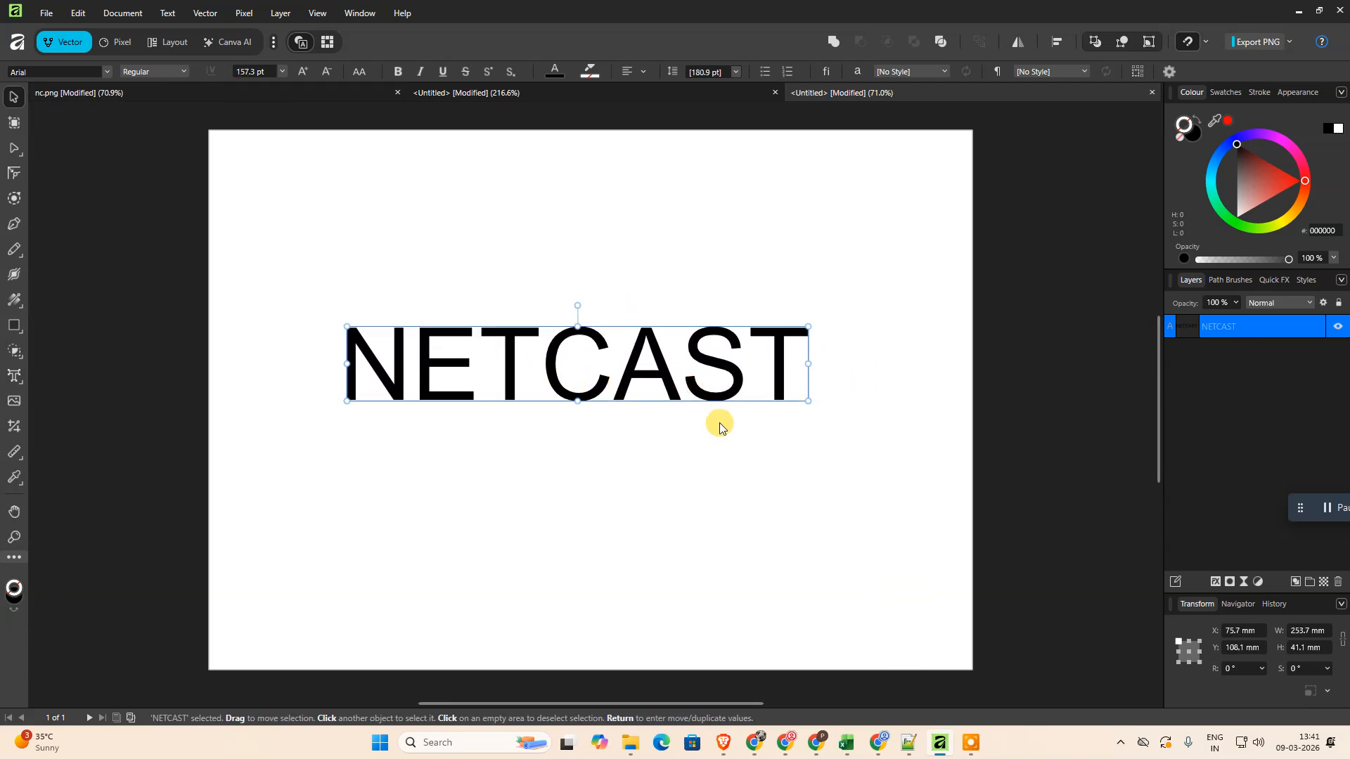
pyautogui.moveTo(807, 401); pyautogui.dragTo(893, 471)
pyautogui.moveTo(713, 383); pyautogui.dragTo(663, 363)
# Change the NETCAST text colour to green #309830.
pyautogui.click(554, 71)
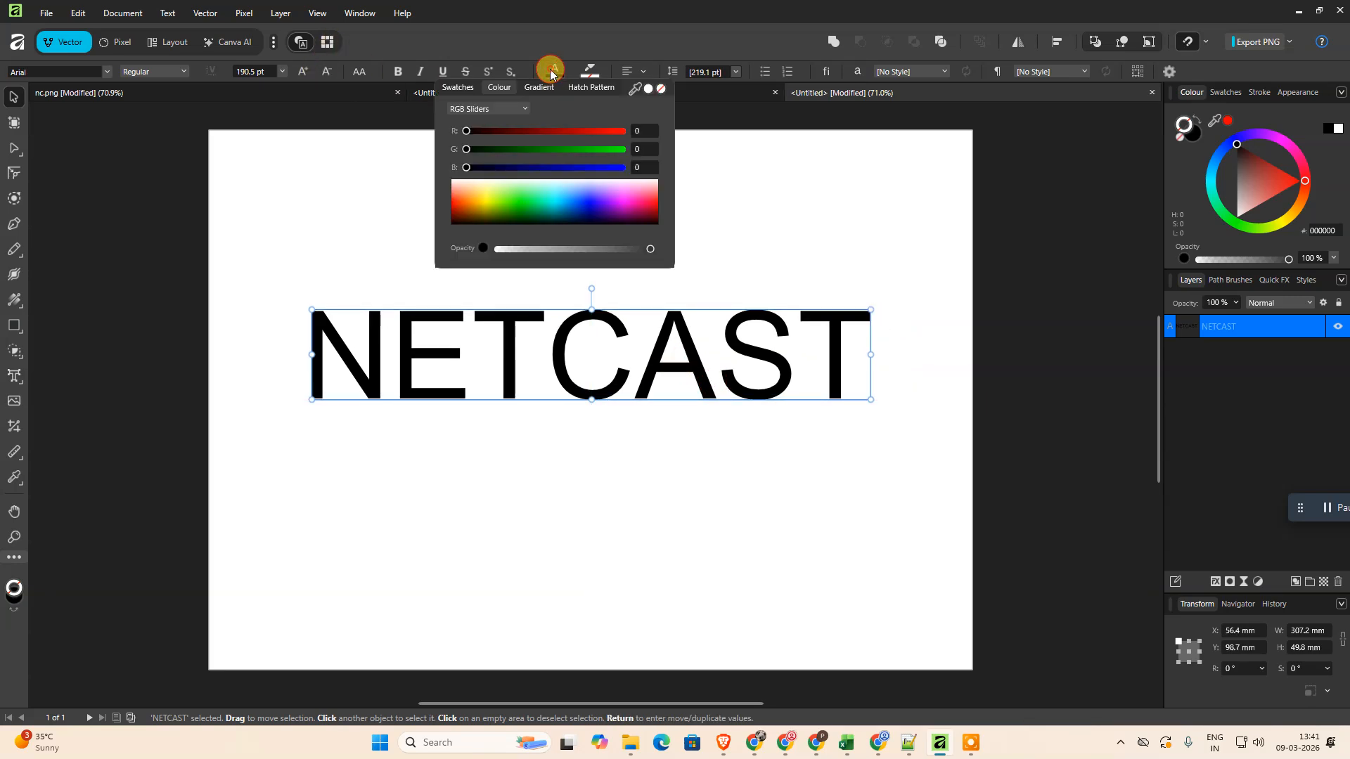
pyautogui.moveTo(481, 151)
pyautogui.mouseDown()
pyautogui.moveTo(561, 150)
pyautogui.moveTo(486, 168)
pyautogui.moveTo(526, 167)
pyautogui.moveTo(495, 170)
pyautogui.moveTo(486, 133)
pyautogui.moveTo(499, 131)
pyautogui.mouseUp()
pyautogui.click(581, 497)
pyautogui.click(572, 359)
pyautogui.click(694, 457)
pyautogui.click(659, 371)
# Copy the green NETCAST layer and paste a duplicate of it in place.
pyautogui.rightClick(1266, 328)
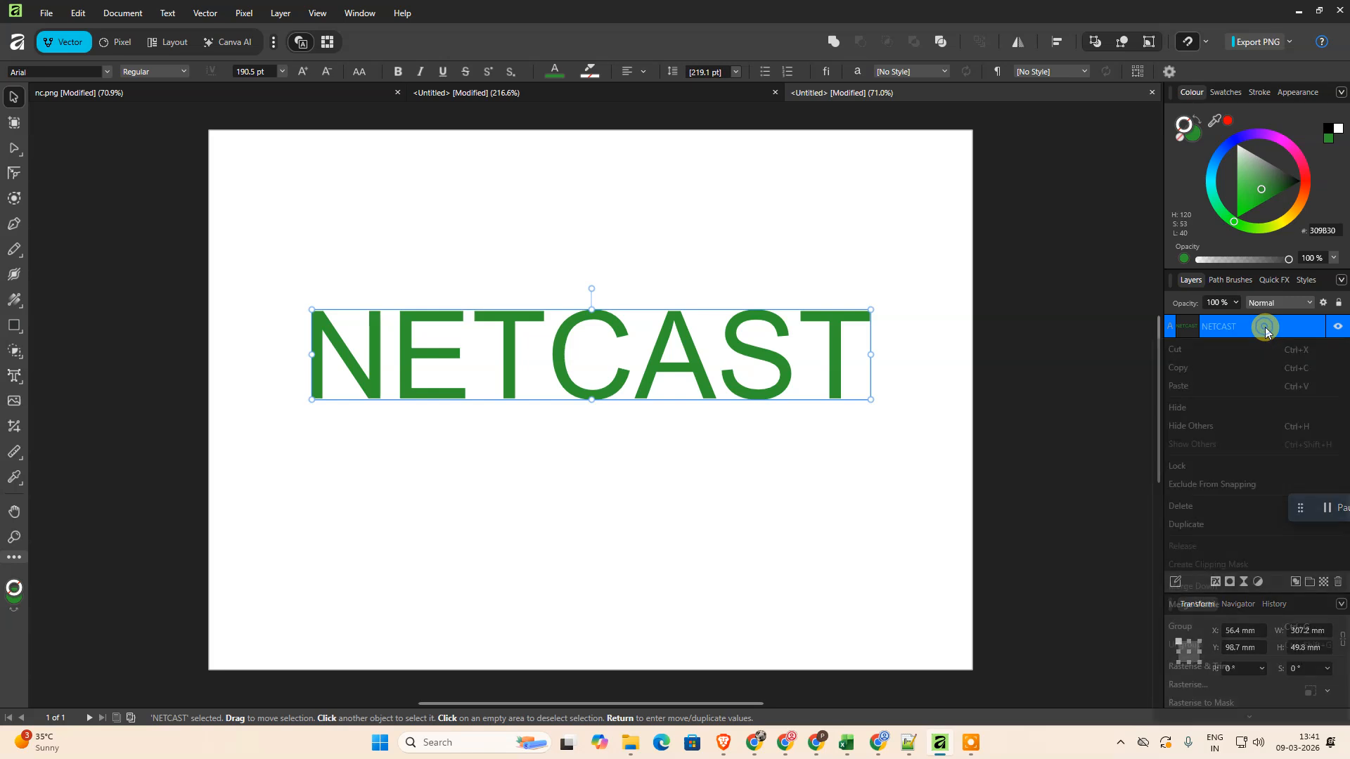
pyautogui.doubleClick(1260, 327)
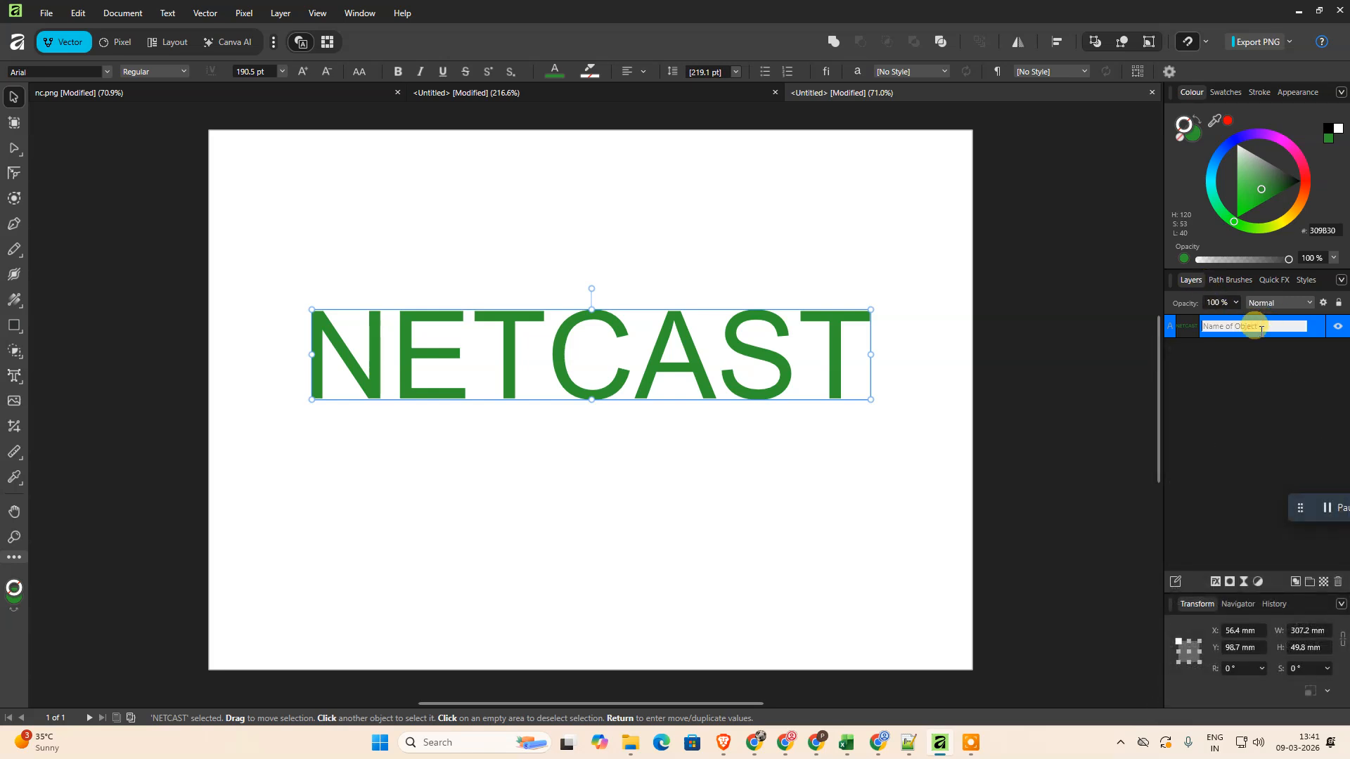
pyautogui.click(1270, 339)
pyautogui.click(1267, 332)
pyautogui.rightClick(1268, 335)
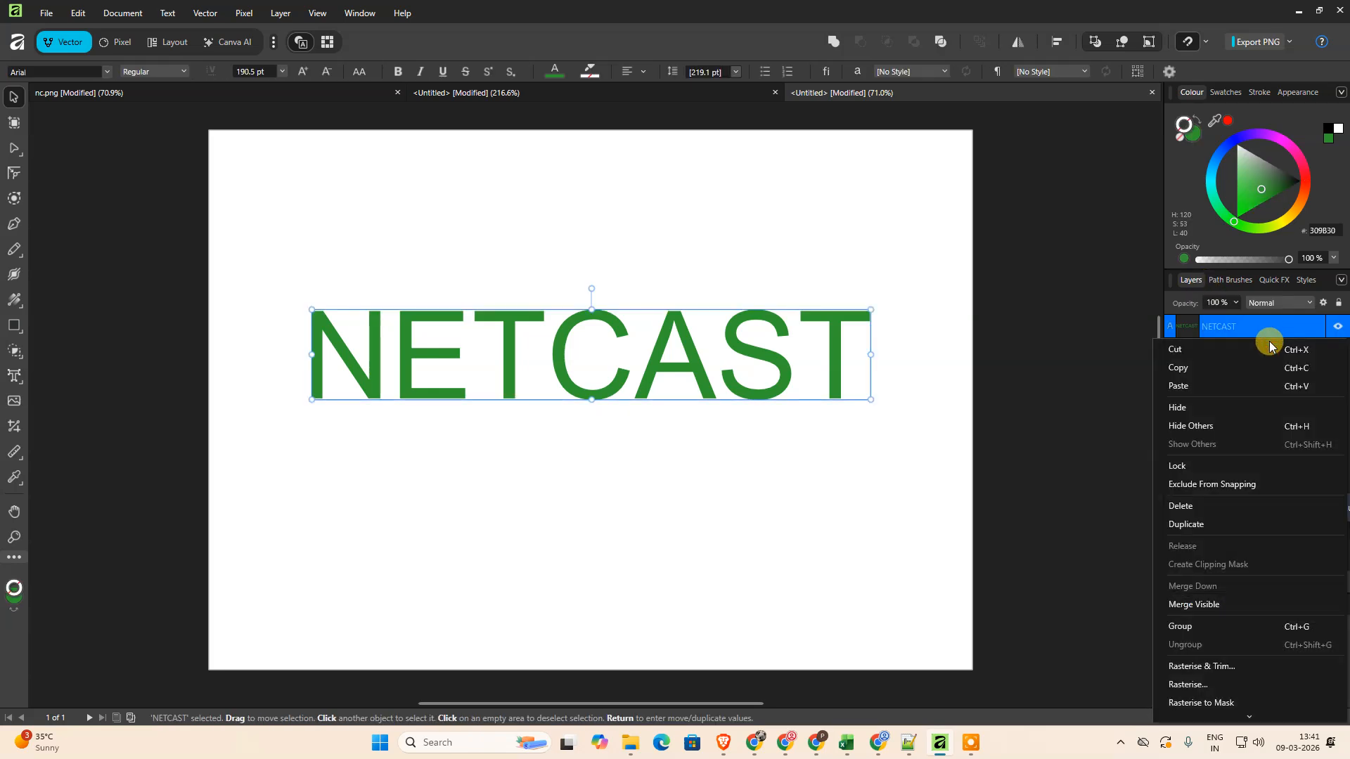
pyautogui.click(1223, 366)
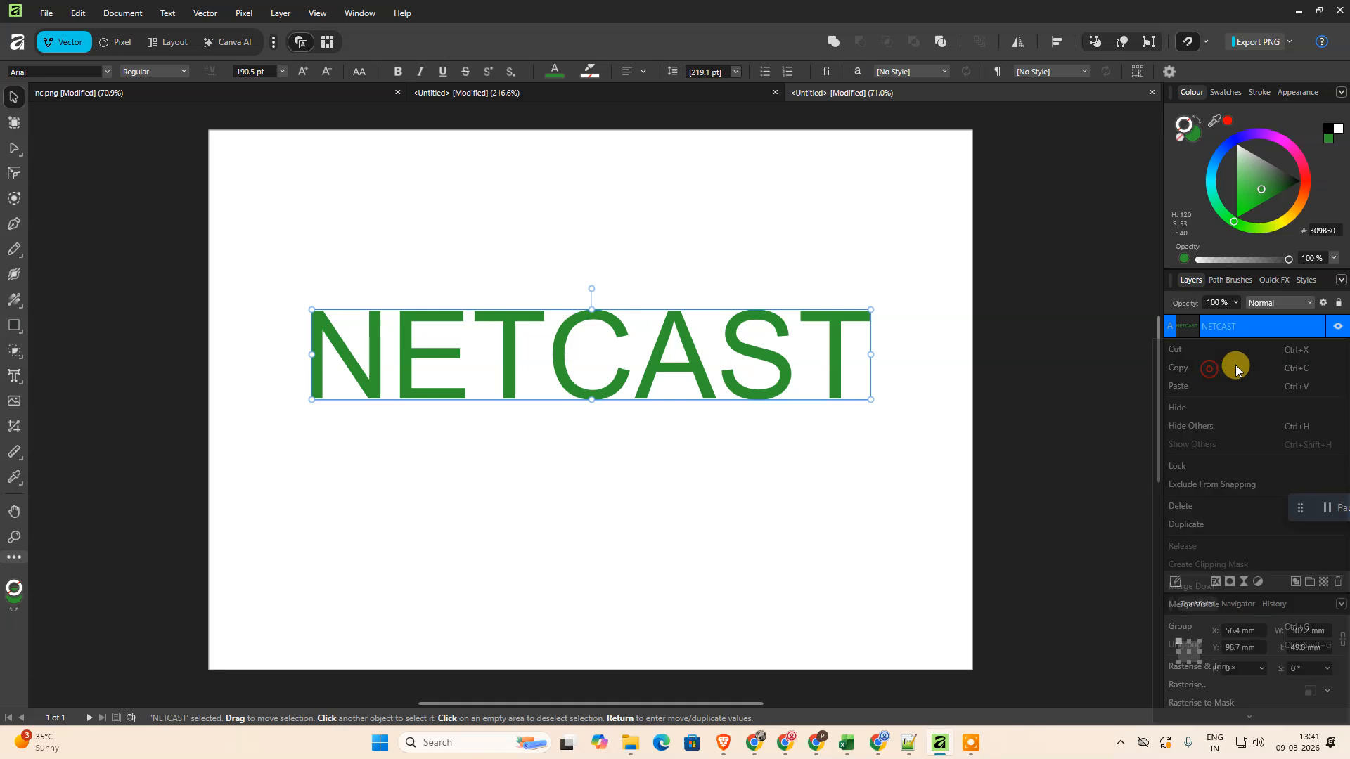
pyautogui.rightClick(1255, 328)
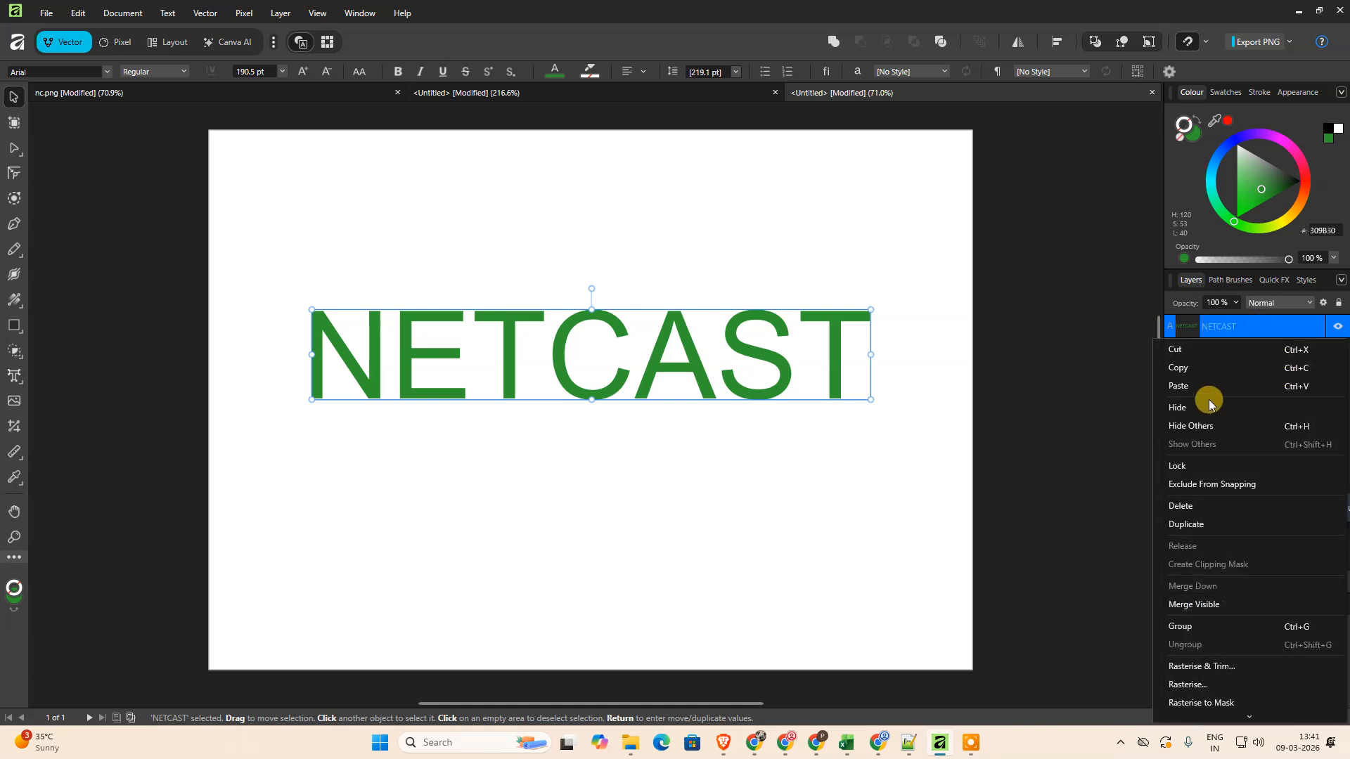
pyautogui.click(1212, 388)
pyautogui.click(1235, 382)
pyautogui.click(1249, 328)
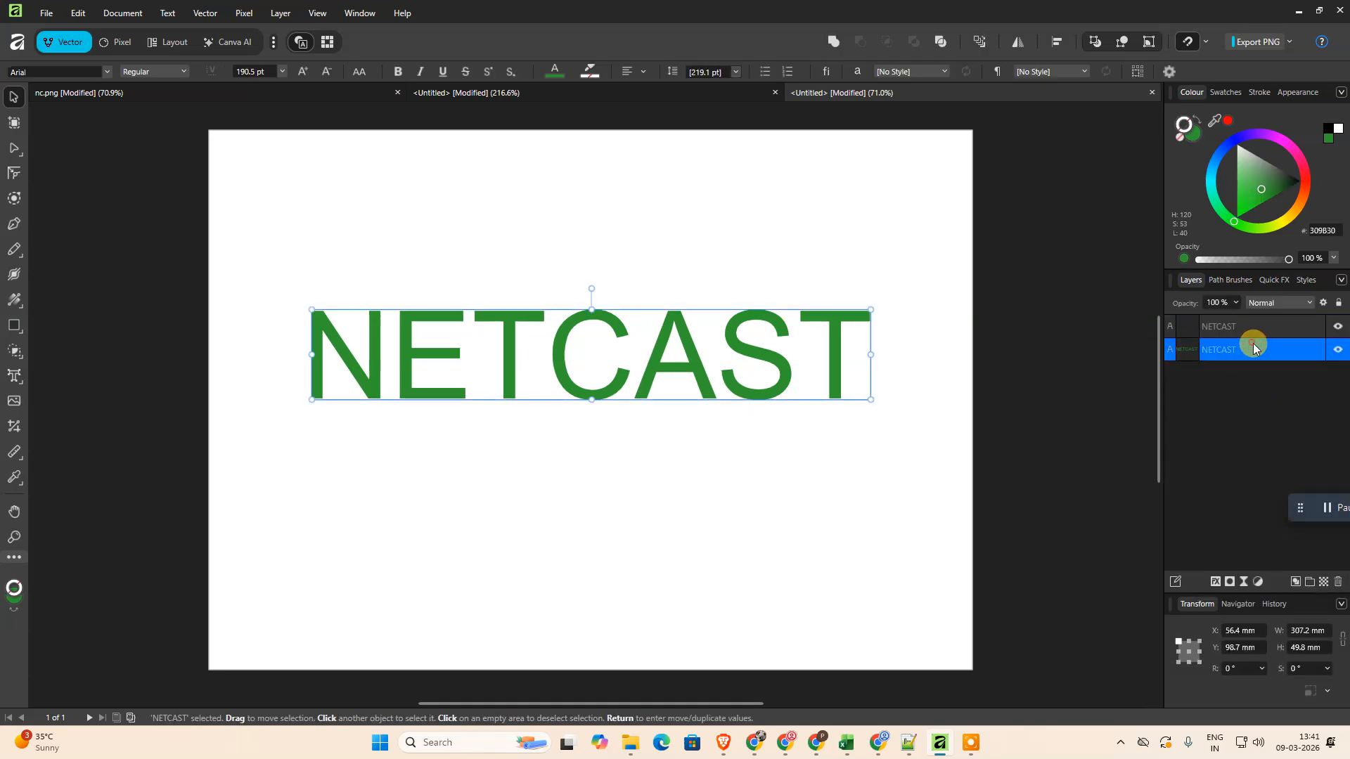
pyautogui.click(1251, 349)
pyautogui.click(1255, 324)
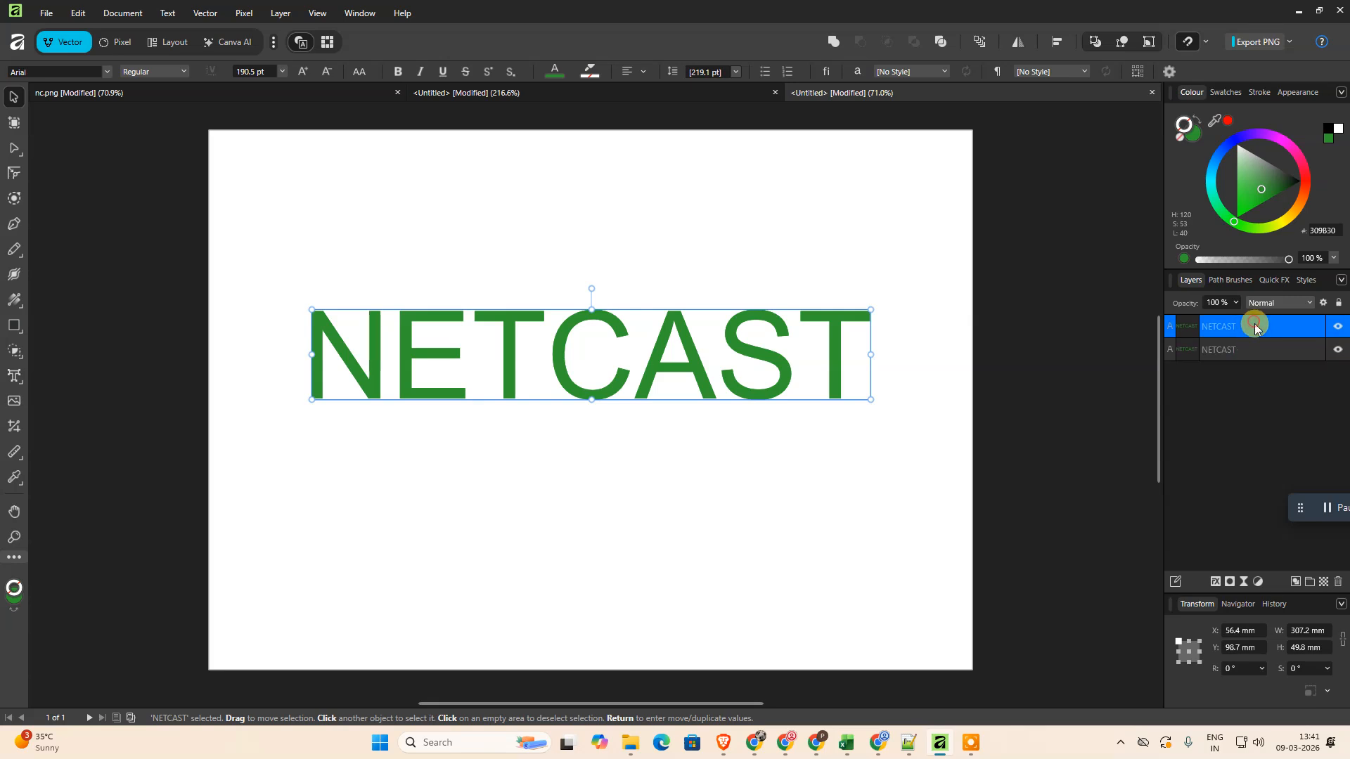
pyautogui.click(1254, 348)
pyautogui.click(1255, 333)
pyautogui.click(1239, 355)
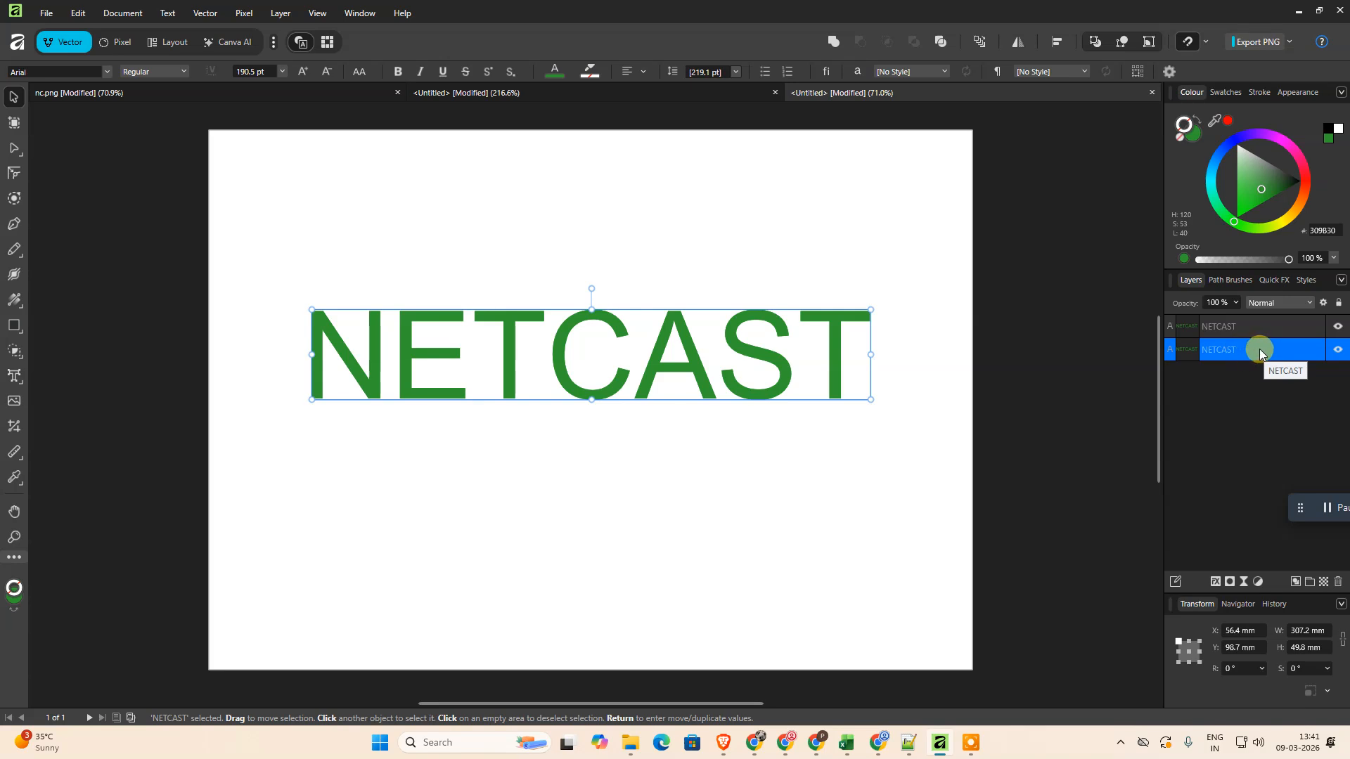
pyautogui.doubleClick(1263, 349)
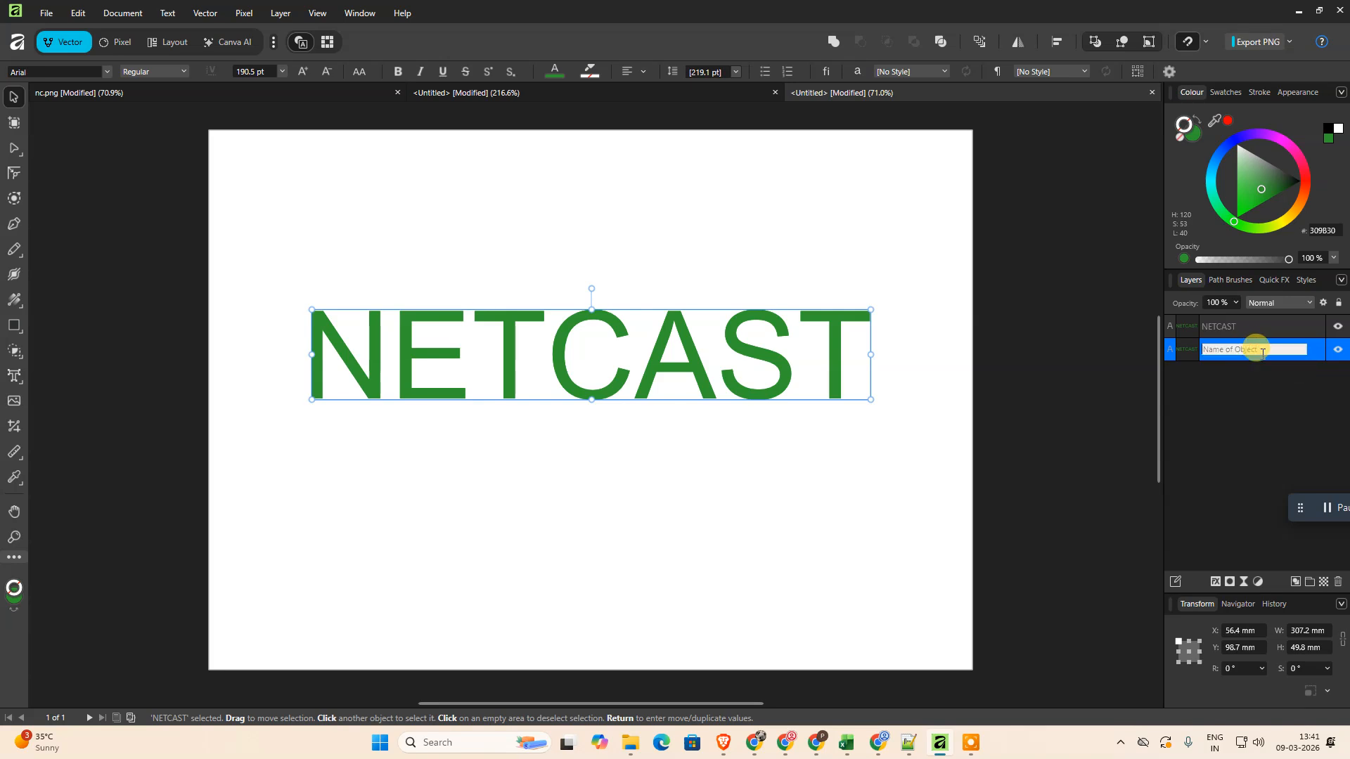
pyautogui.click(1261, 372)
# Recolour the lower NETCAST layer to dark green #30550F.
pyautogui.click(1262, 353)
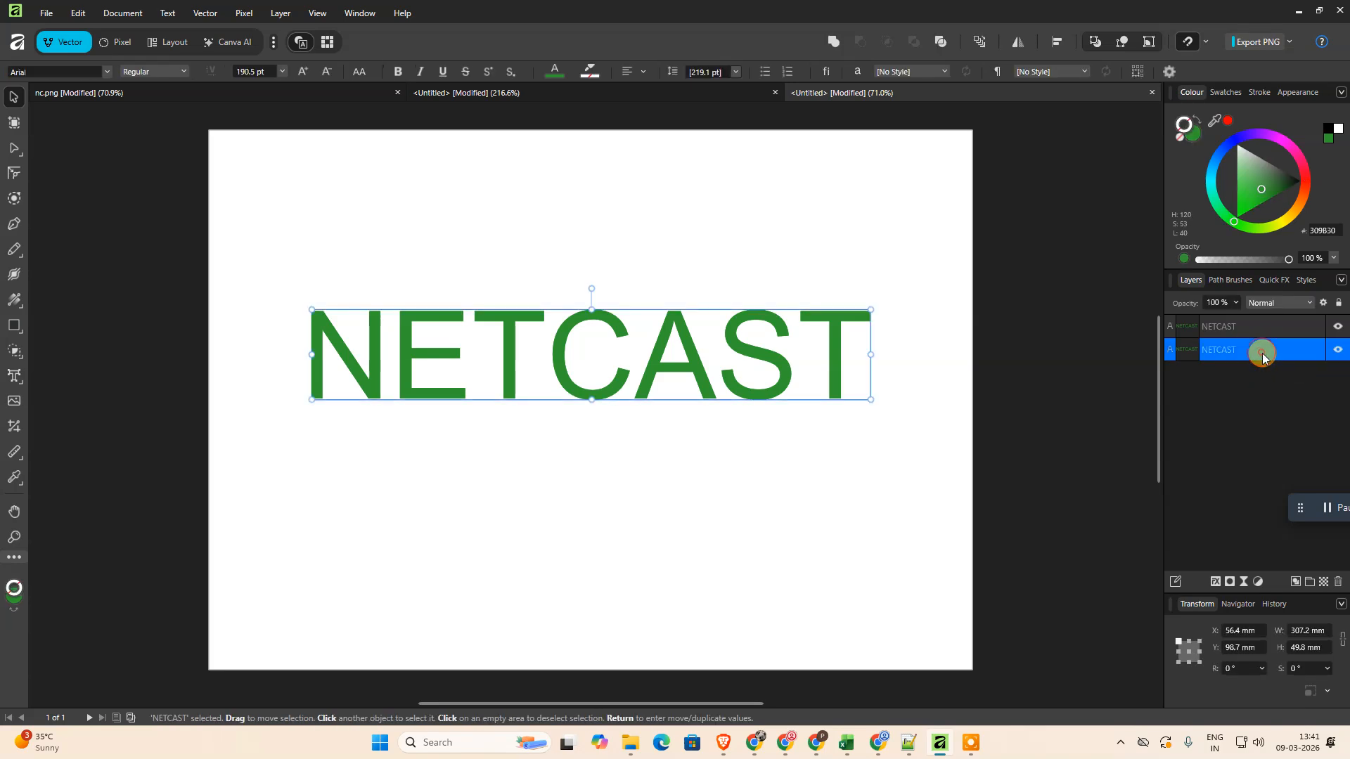
pyautogui.click(563, 79)
pyautogui.moveTo(495, 167); pyautogui.dragTo(475, 170)
pyautogui.moveTo(561, 149); pyautogui.dragTo(515, 153)
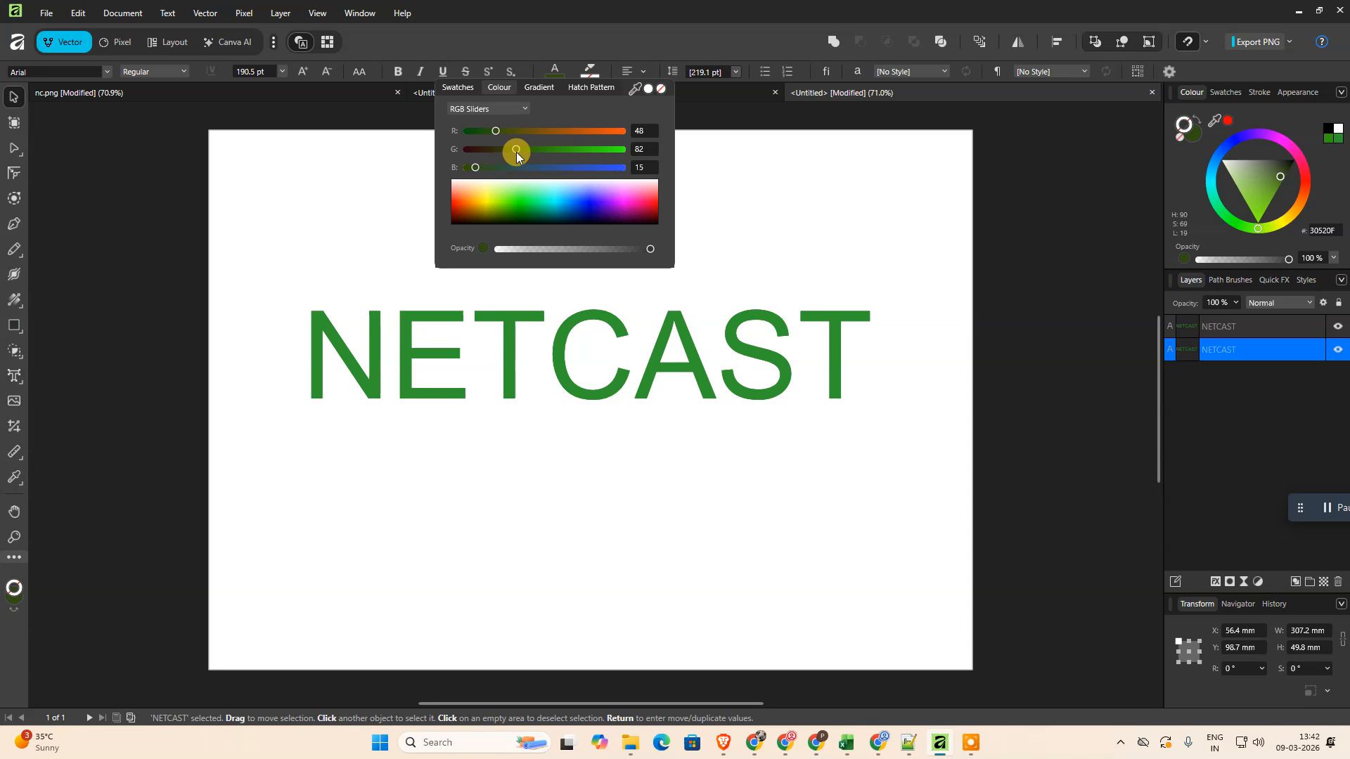
pyautogui.click(1209, 364)
# Nudge the dark green NETCAST copy down about 1.7 mm from the original text.
pyautogui.doubleClick(1246, 349)
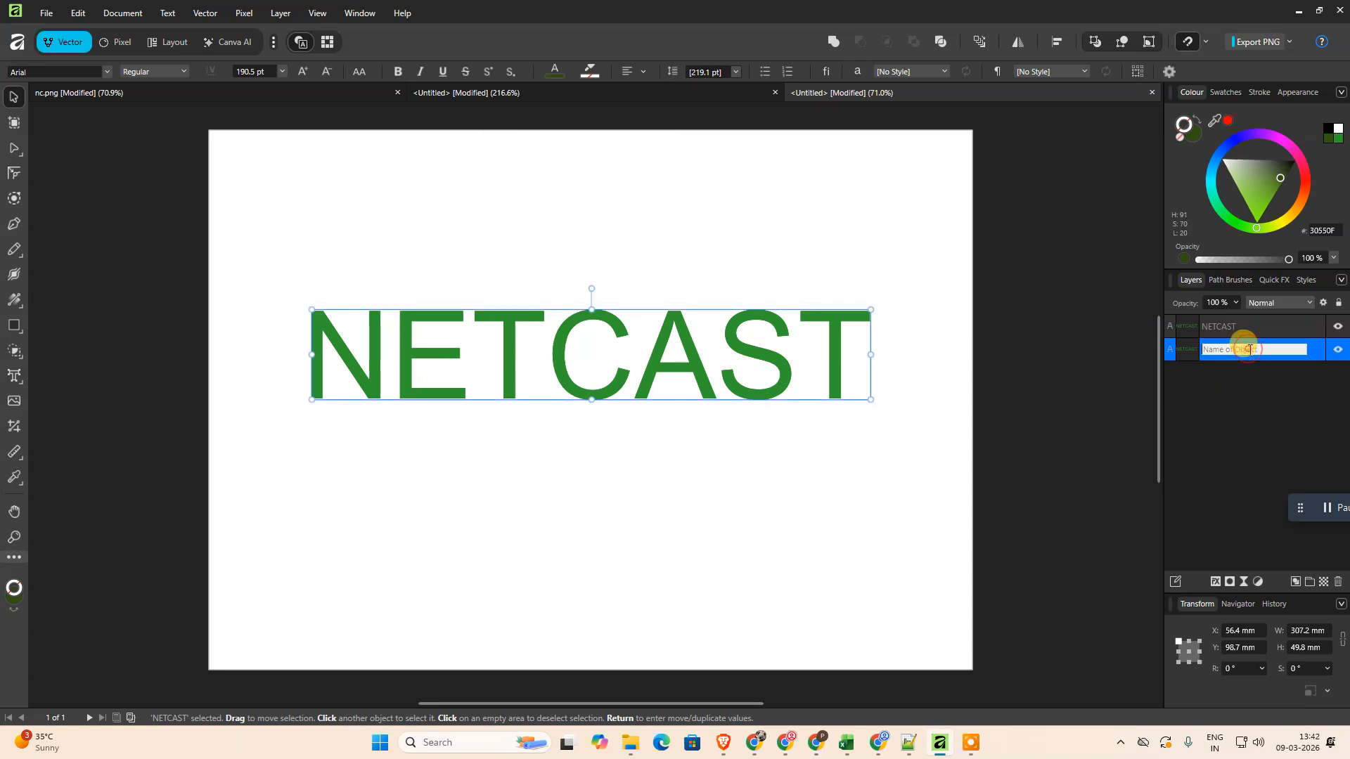
pyautogui.click(1250, 373)
pyautogui.click(1263, 355)
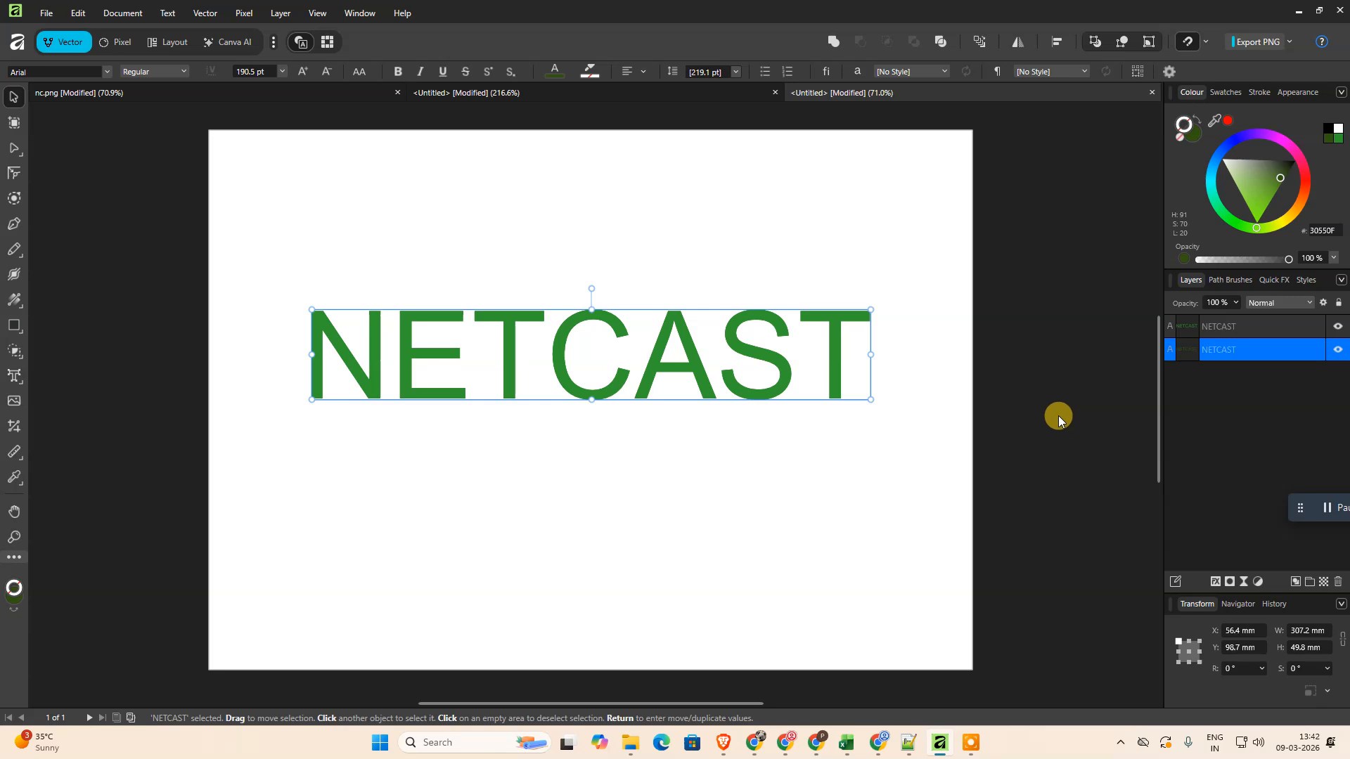
pyautogui.press('Down')
pyautogui.press('Down')
pyautogui.press('Down')
pyautogui.press('Down')
pyautogui.press('Down')
pyautogui.press('Down')
pyautogui.press('Down')
pyautogui.press('Down')
pyautogui.press('Down')
pyautogui.press('Down')
pyautogui.press('Down')
pyautogui.press('Down')
pyautogui.press('Down')
pyautogui.press('Down')
pyautogui.press('Down')
pyautogui.press('Down')
pyautogui.press('Down')
pyautogui.press('Down')
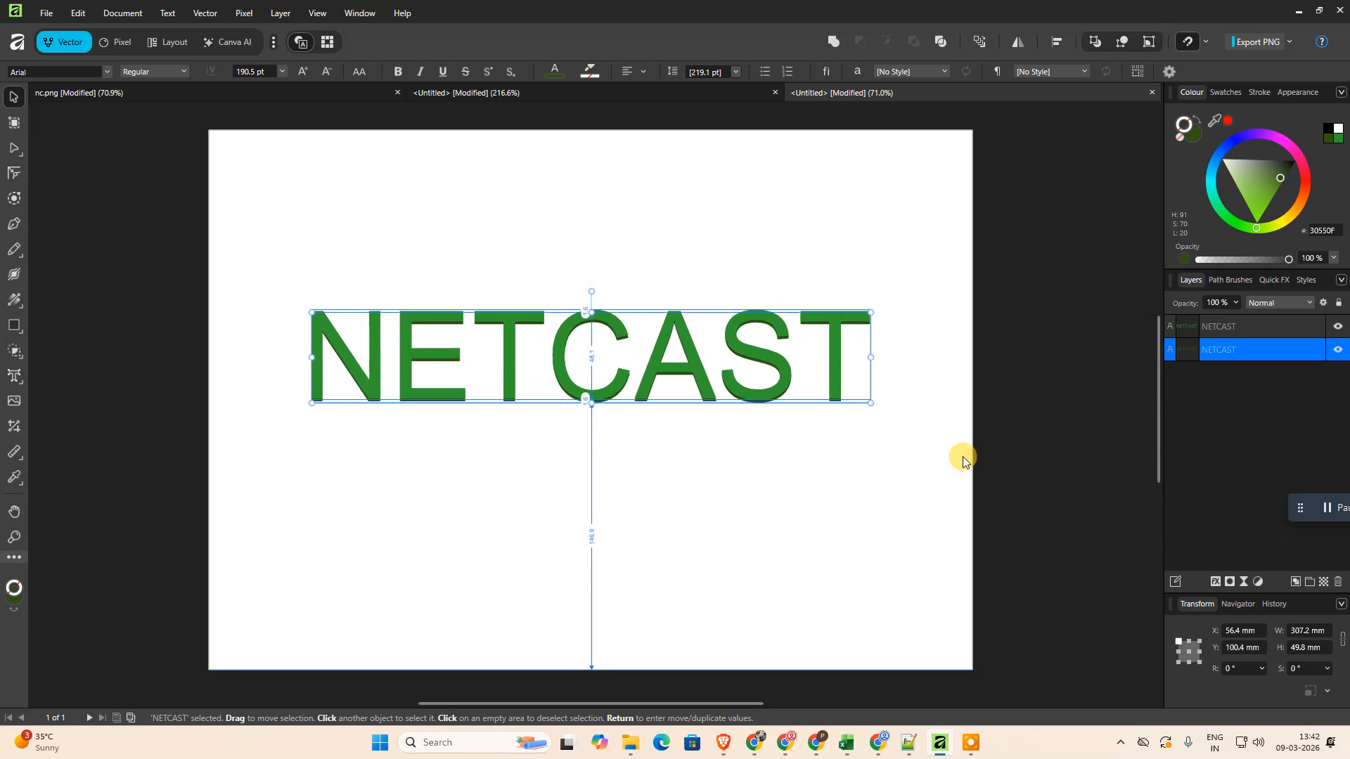
# Shift the dark green NETCAST copy sideways so it sits about 0.4 mm to the right of the original.
pyautogui.press('Right')
pyautogui.press('Right')
pyautogui.press('Right')
pyautogui.press('Right')
pyautogui.press('Right')
pyautogui.press('Right')
pyautogui.press('Right')
pyautogui.press('Right')
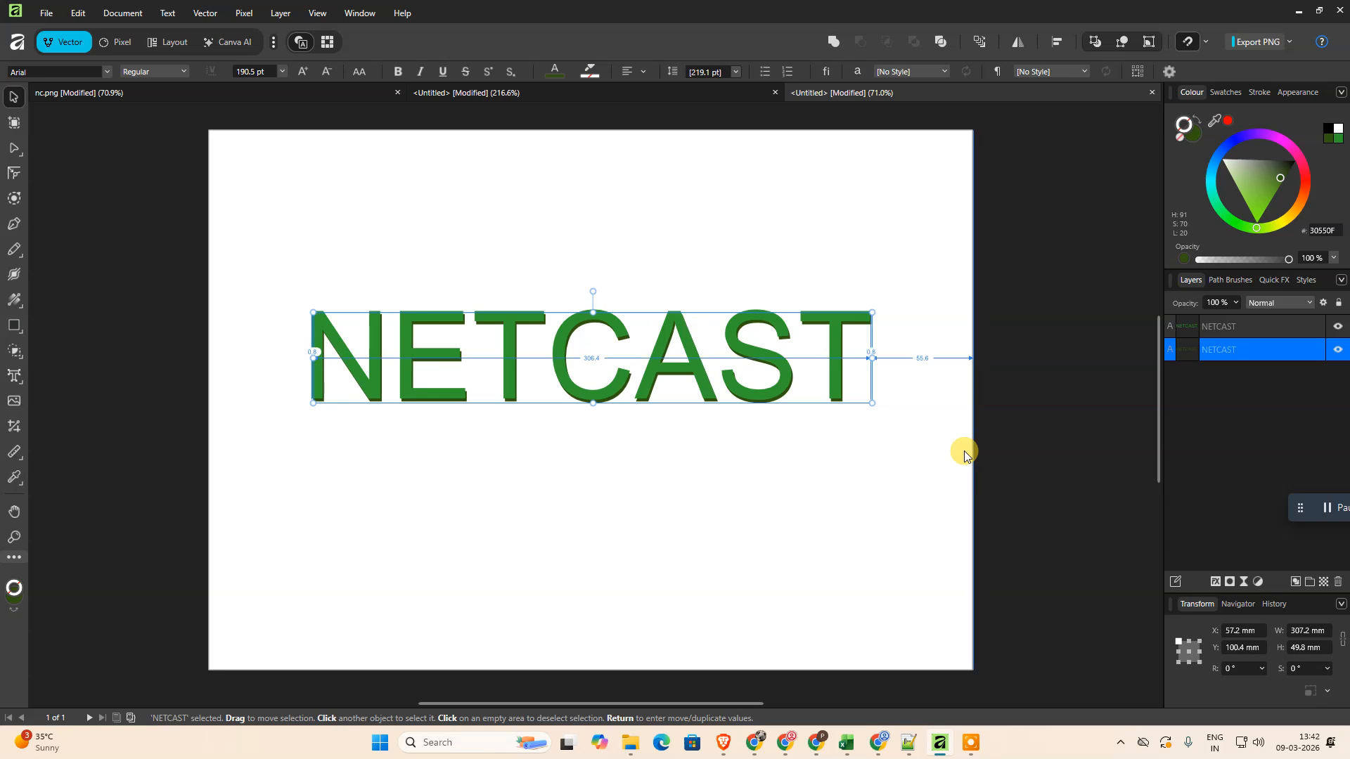
pyautogui.press('Left')
pyautogui.press('Left')
pyautogui.press('Left')
pyautogui.press('Left')
pyautogui.press('Left')
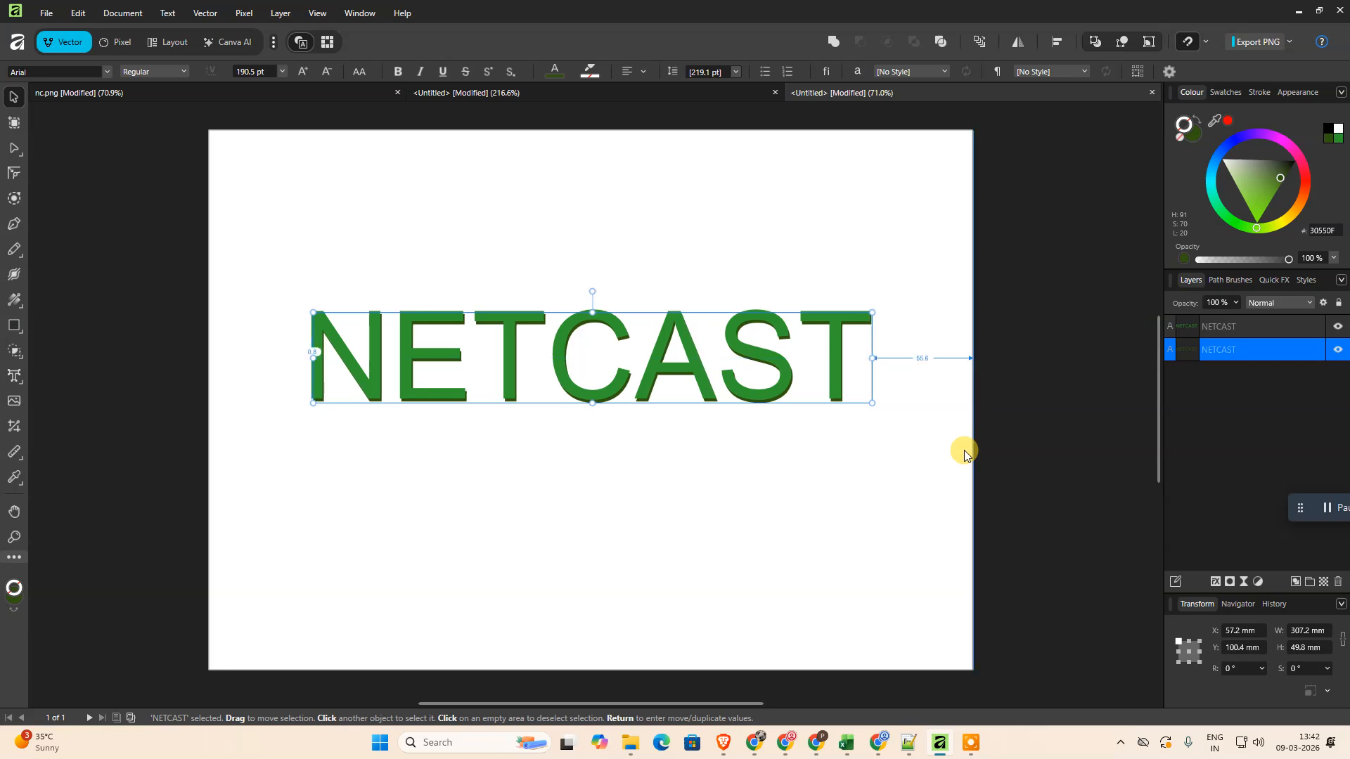
pyautogui.press('Right')
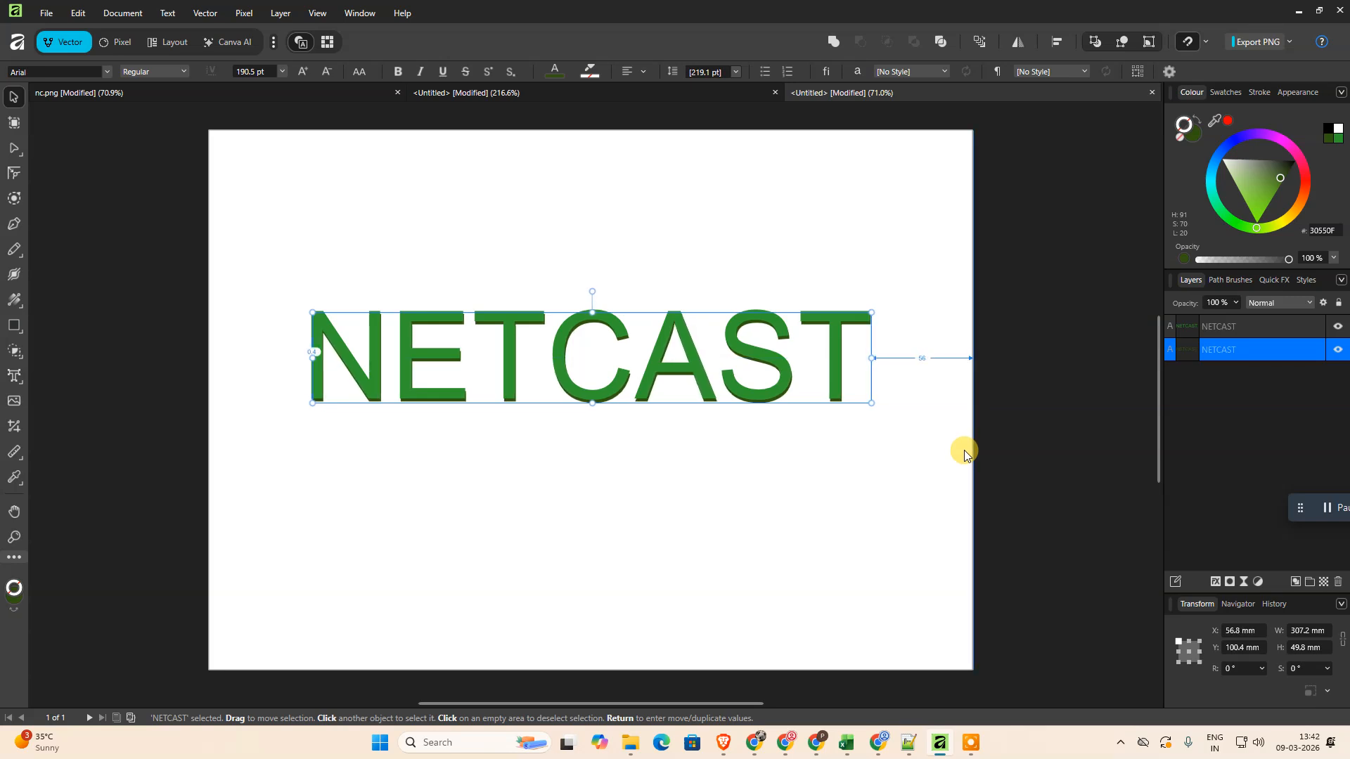
# Copy the dark green NETCAST layer, paste a duplicate in place and select the lowest layer.
pyautogui.rightClick(1257, 353)
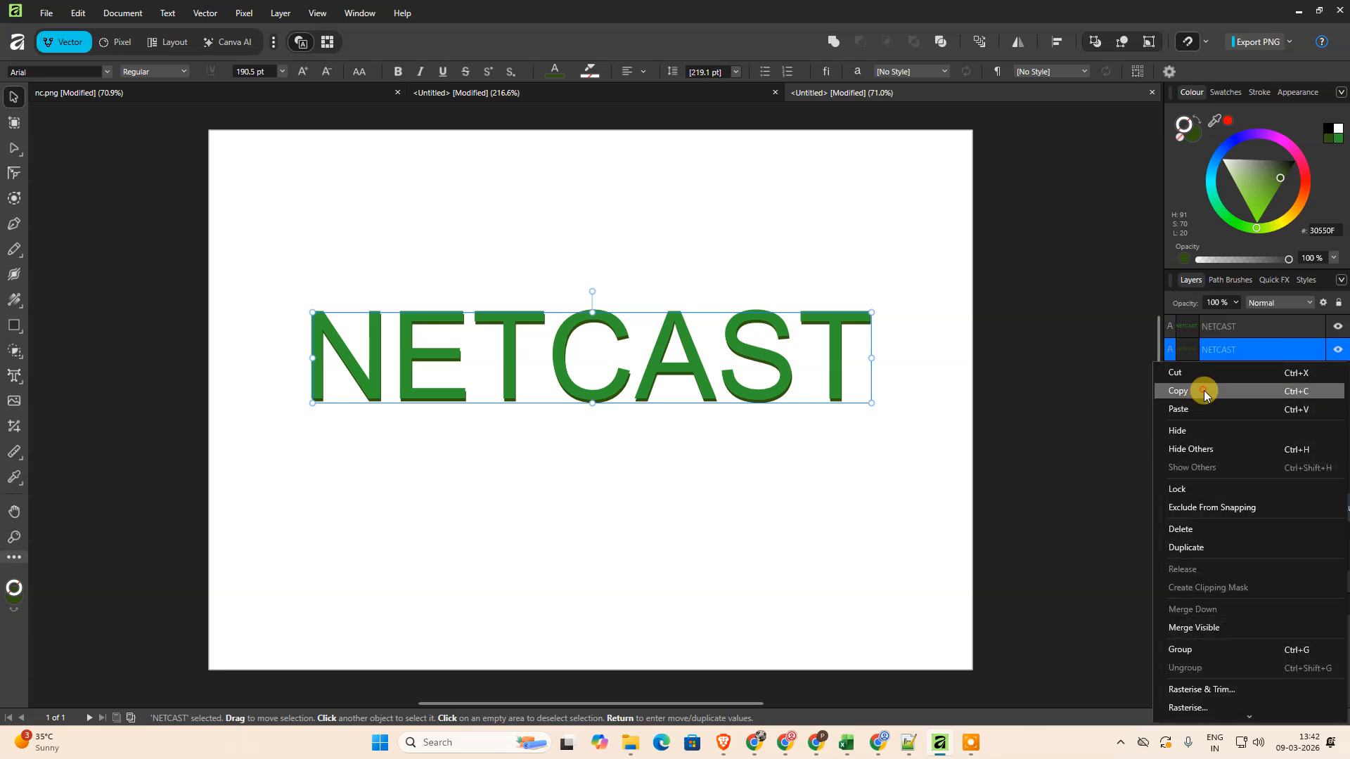
pyautogui.click(1204, 392)
pyautogui.rightClick(1268, 352)
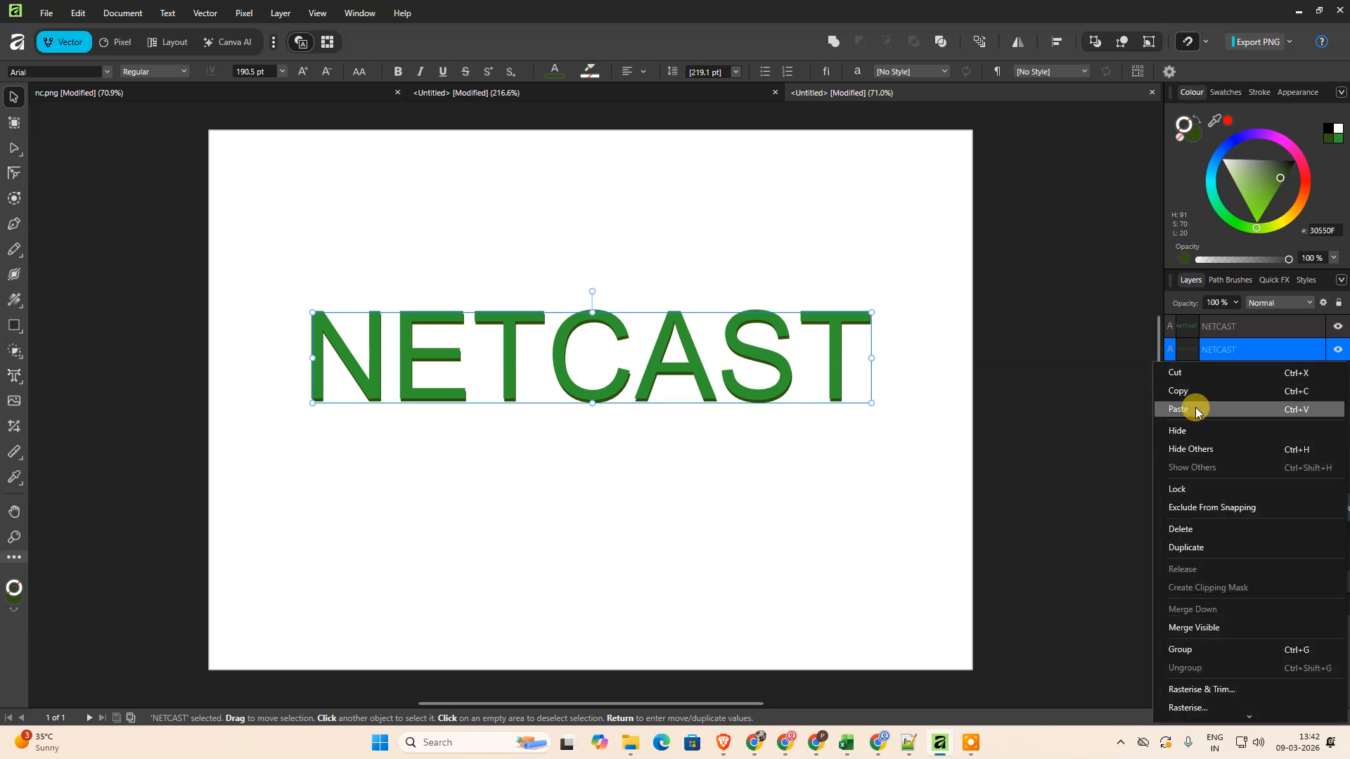
pyautogui.click(1196, 408)
pyautogui.click(1255, 378)
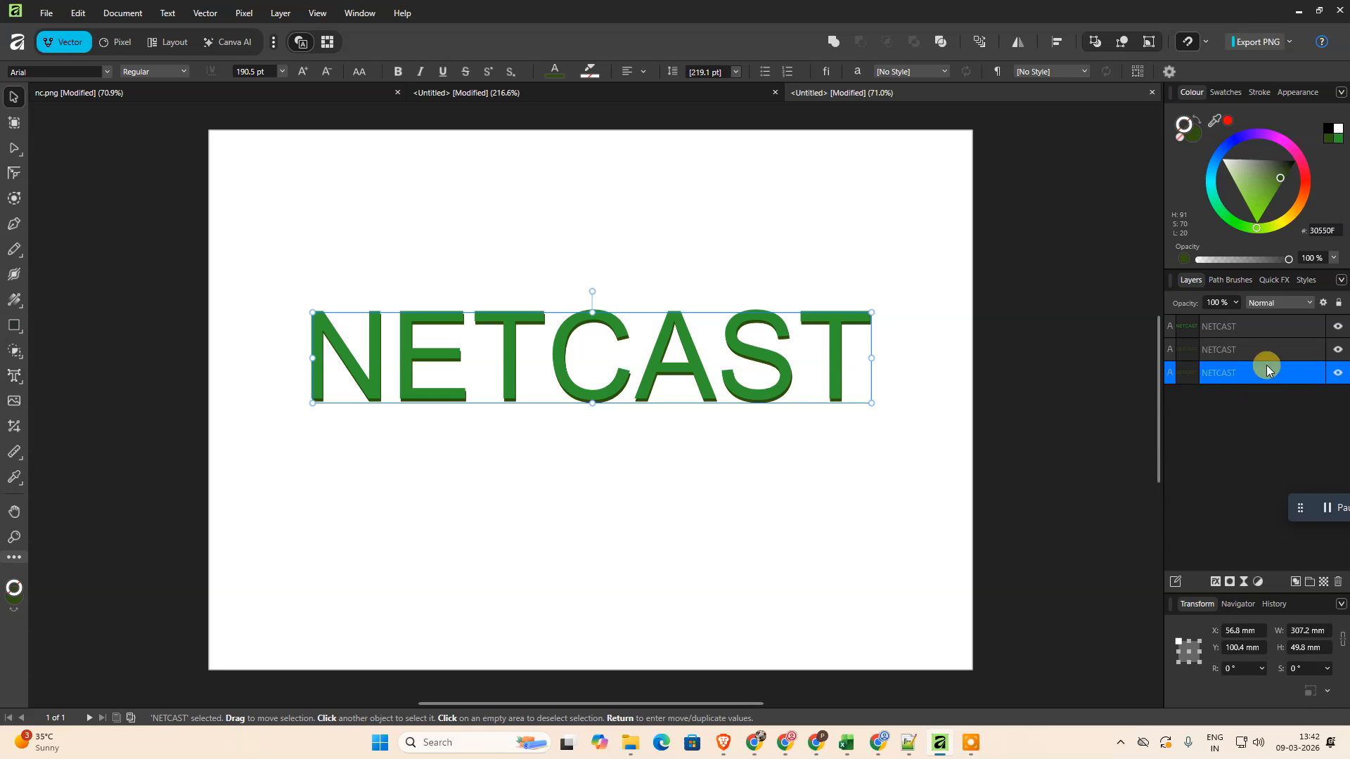
# Copy the lowest dark green NETCAST layer and paste four more duplicates of it.
pyautogui.hotkey('ctrl', 'c')
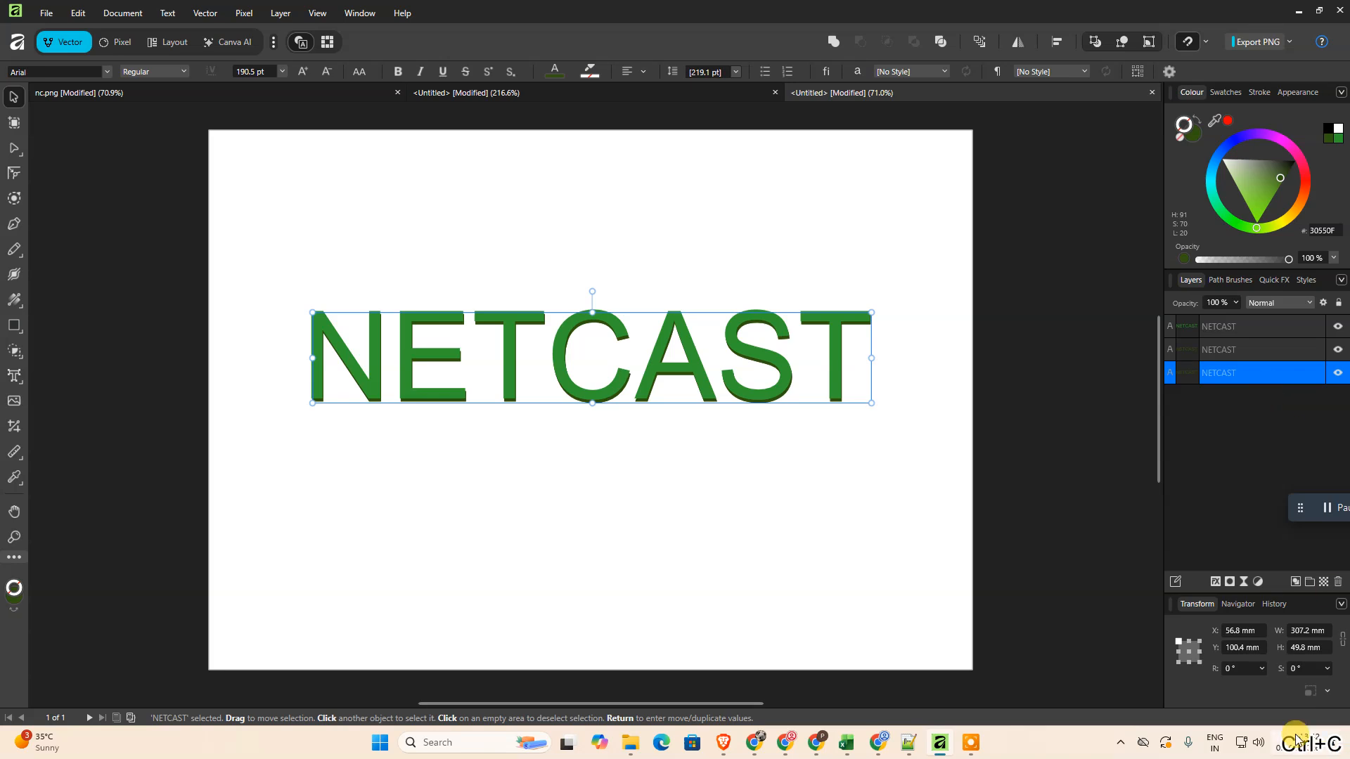
pyautogui.hotkey('ctrl', 'v')
pyautogui.hotkey('ctrl', 'v')
pyautogui.hotkey('ctrl', 'v')
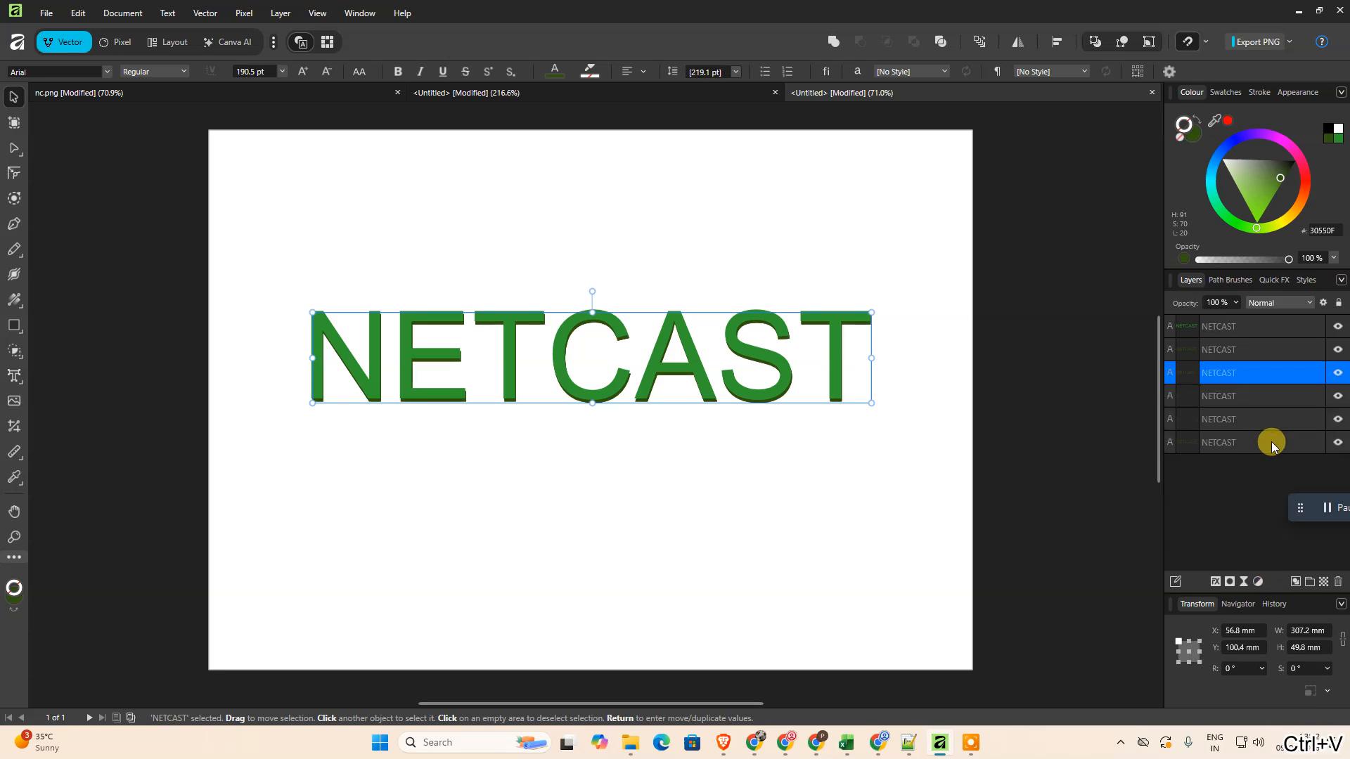
pyautogui.hotkey('ctrl', 'v')
# Nudge the third NETCAST layer from the top down and right to X 57.1 mm, Y 101 mm.
pyautogui.click(1249, 346)
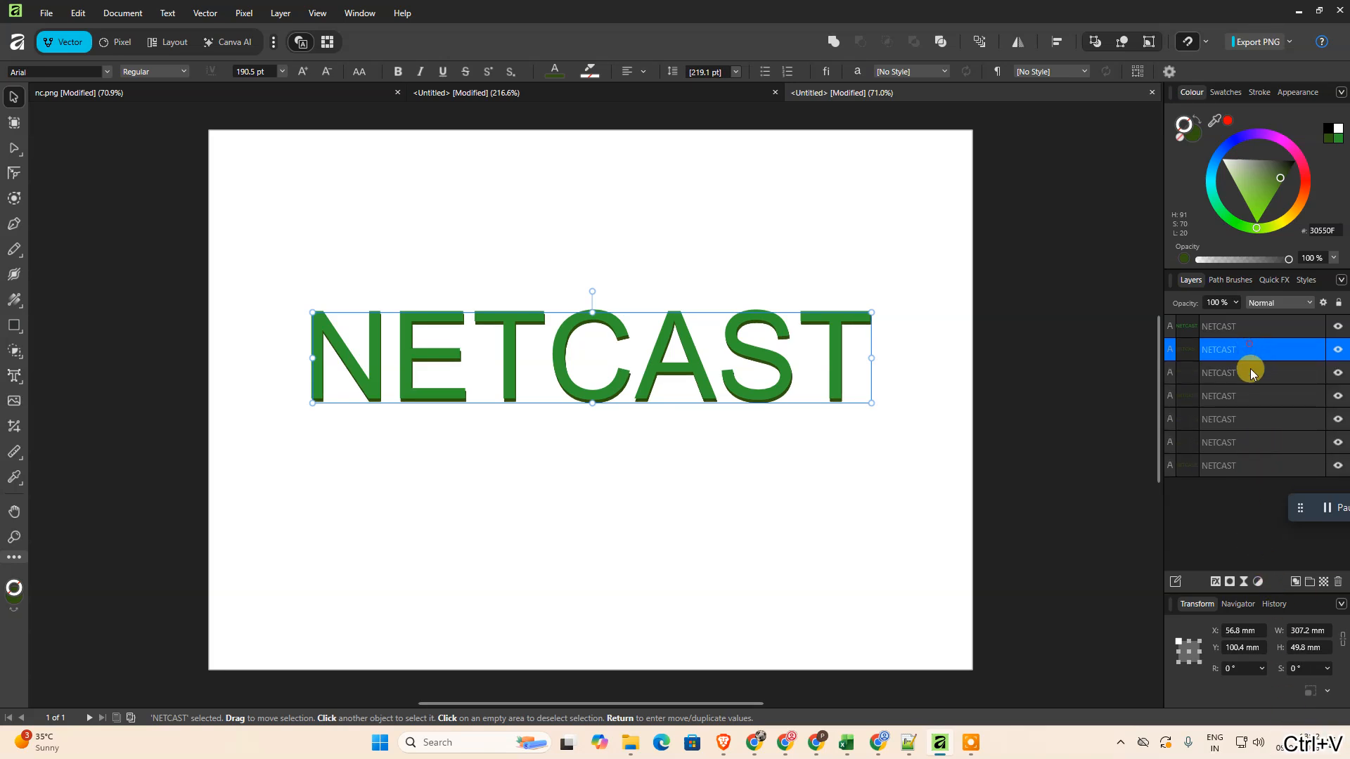
pyautogui.click(1249, 371)
pyautogui.press('Down')
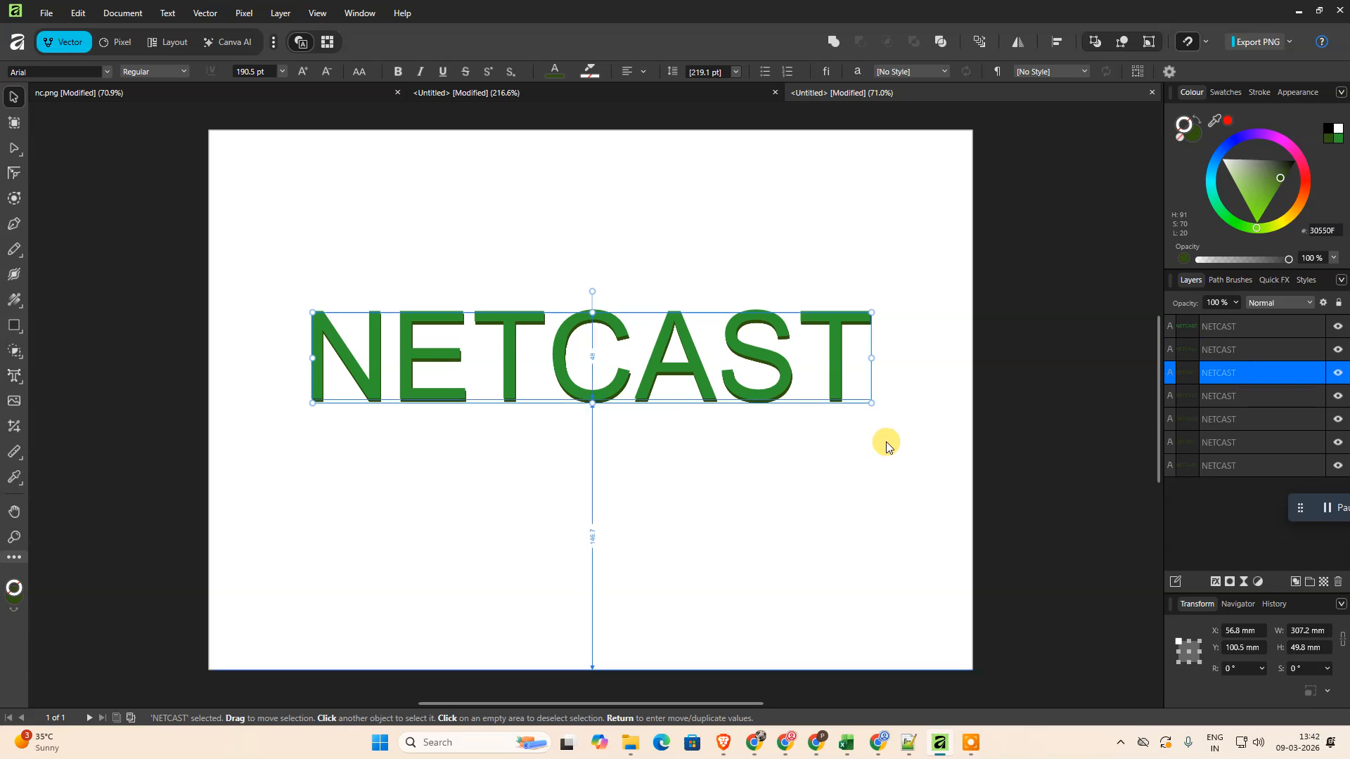
pyautogui.press('Down')
pyautogui.press('Right')
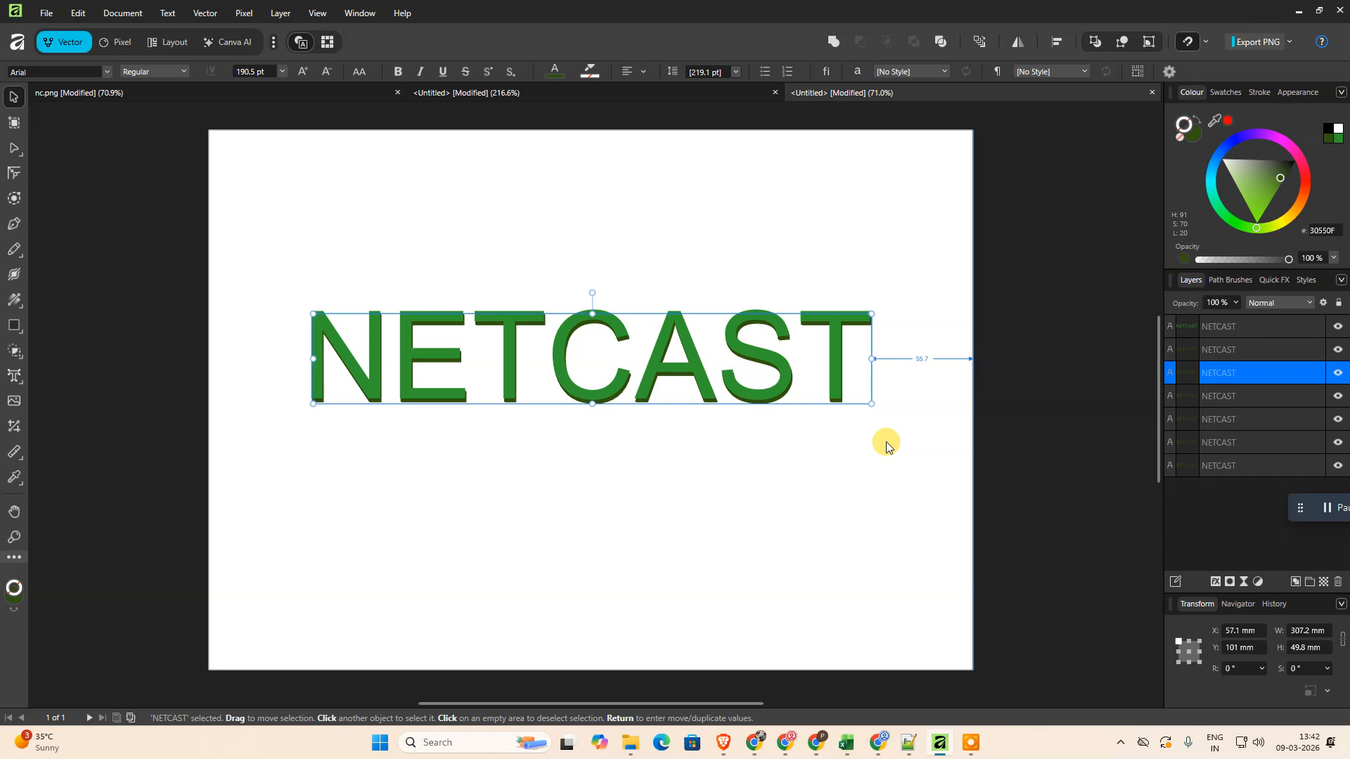
# Nudge the fourth NETCAST layer from the top right and down to X 57.2 mm, Y 101 mm.
pyautogui.click(1249, 397)
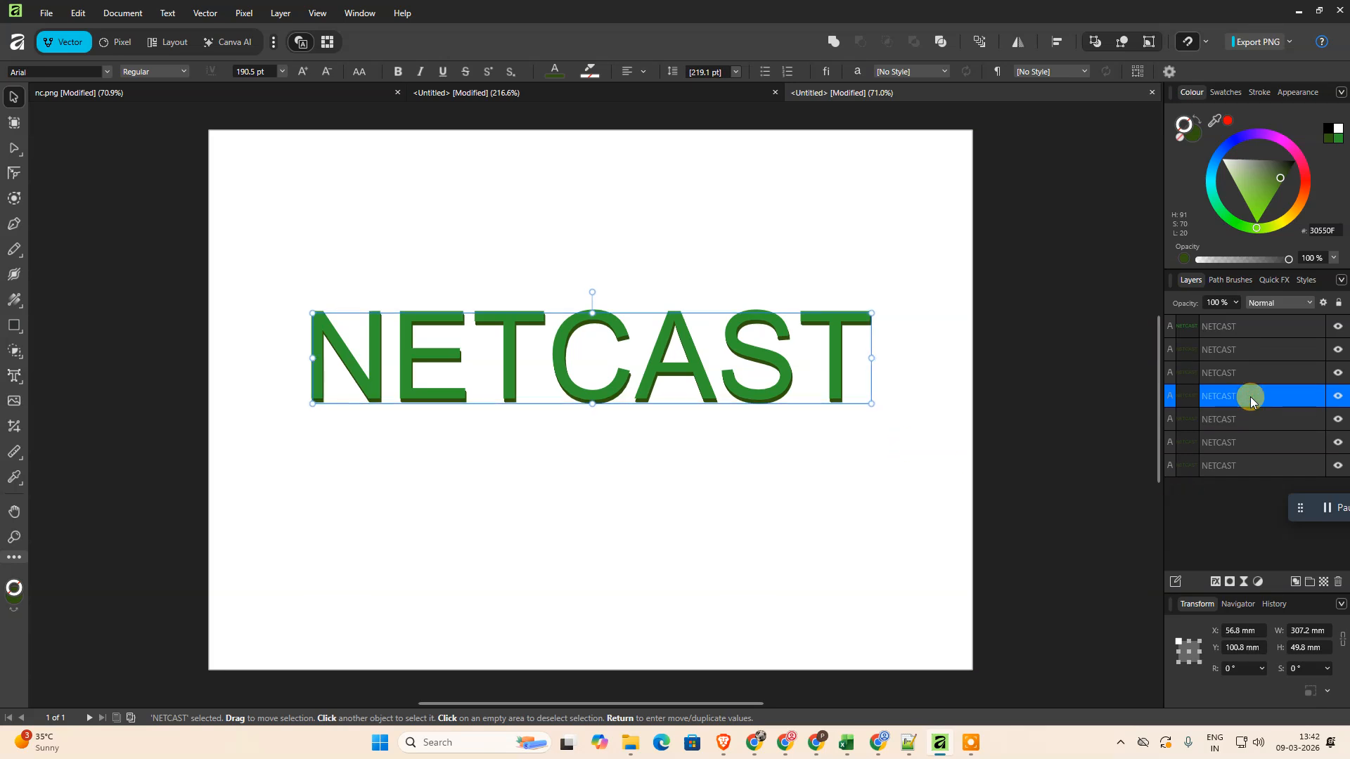
pyautogui.press('Right')
pyautogui.press('Right')
pyautogui.press('Down')
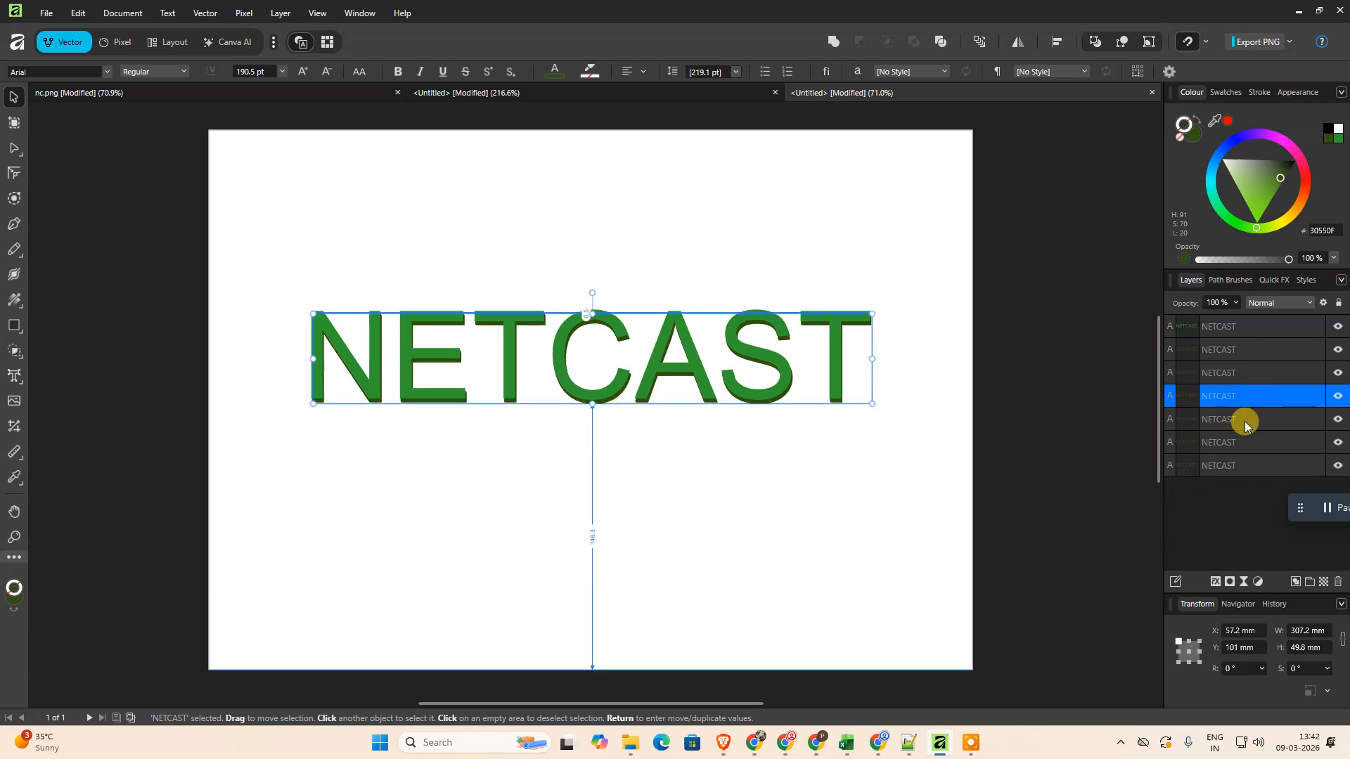
# Nudge the sixth NETCAST layer from the top right to X 57.6 mm and the fifth to X 57.2 mm, Y 100.9 mm.
pyautogui.click(1244, 420)
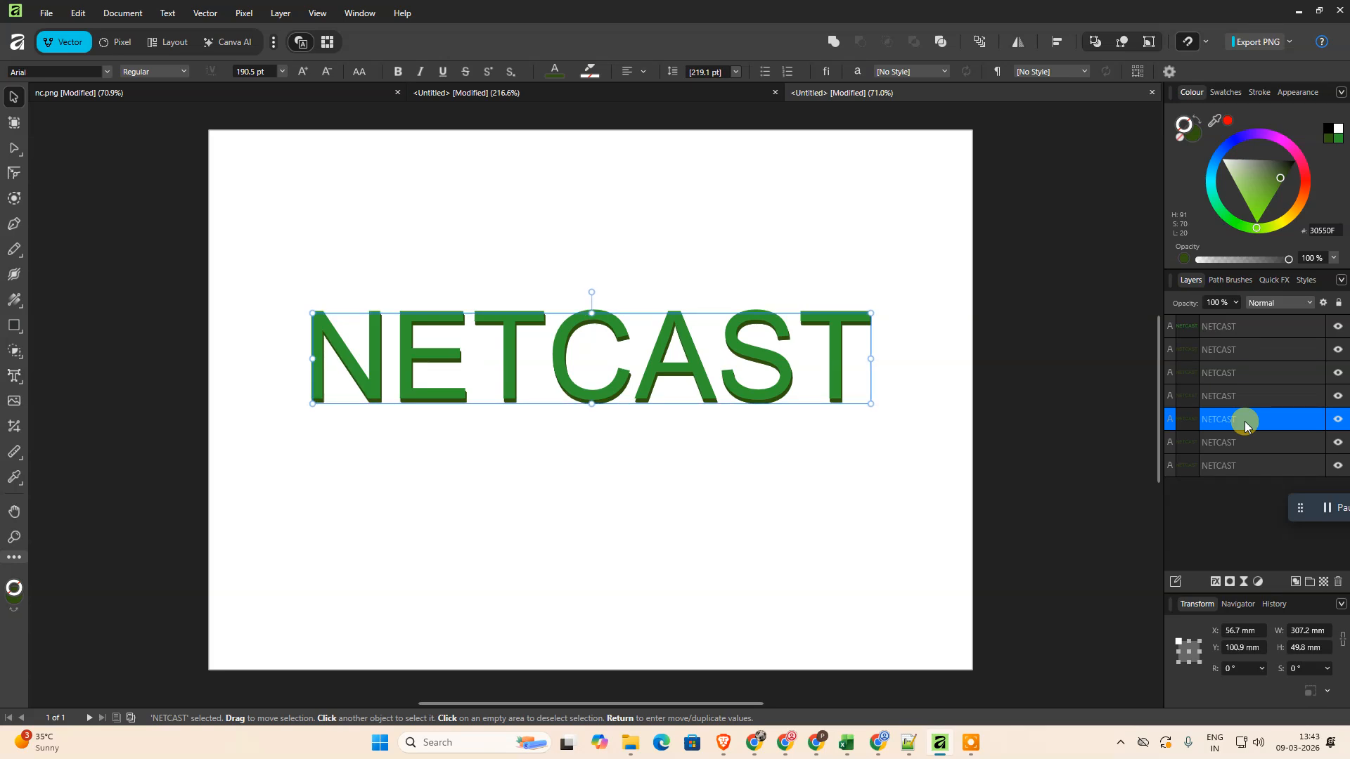
pyautogui.click(1258, 437)
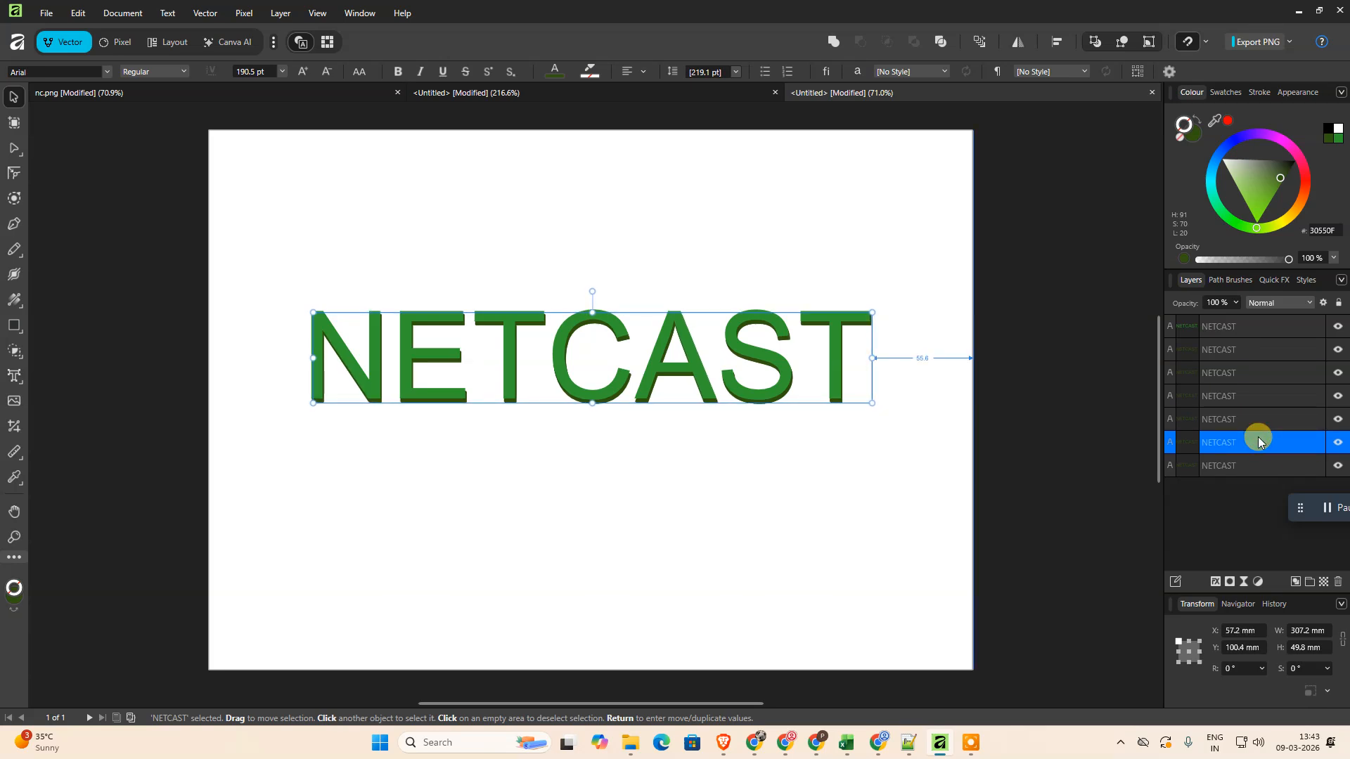
pyautogui.press('Right')
pyautogui.press('Right')
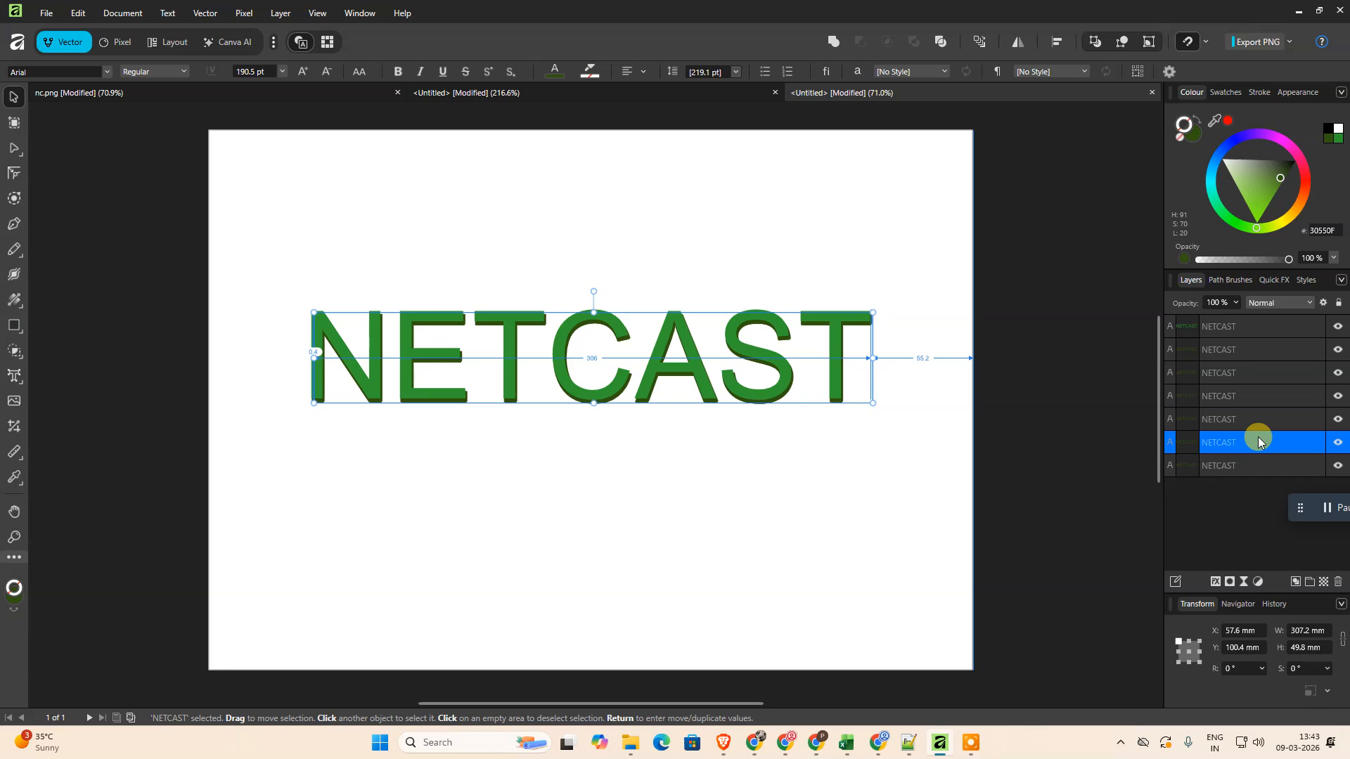
pyautogui.click(1272, 417)
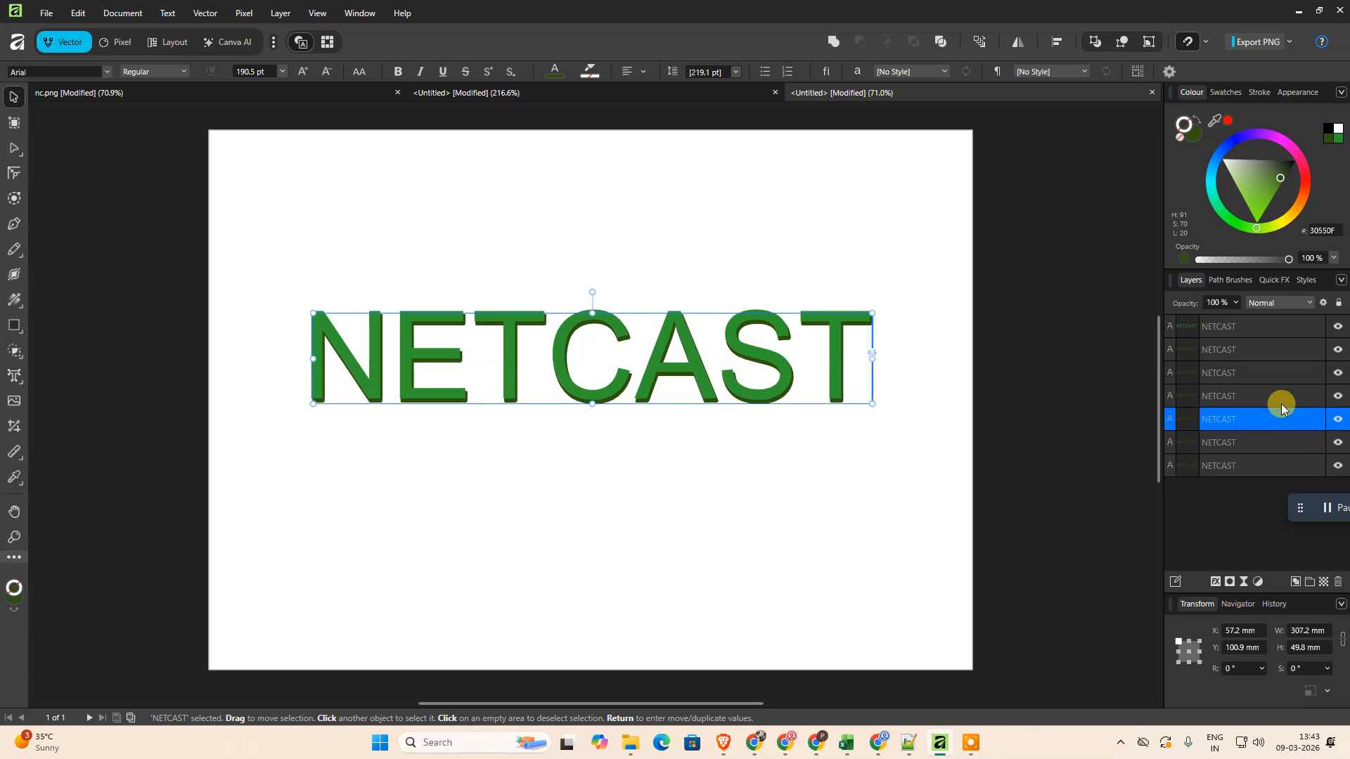
pyautogui.click(1275, 395)
pyautogui.click(1269, 371)
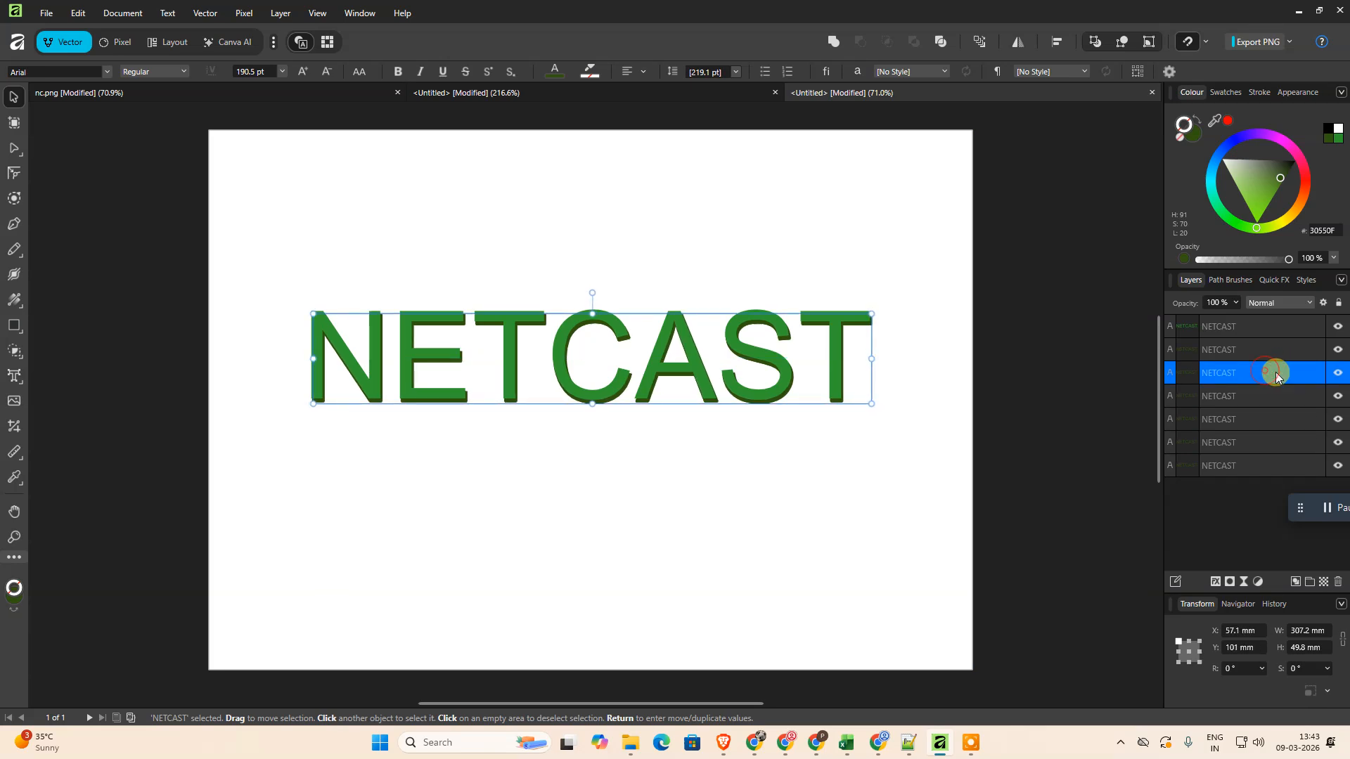
pyautogui.click(1265, 351)
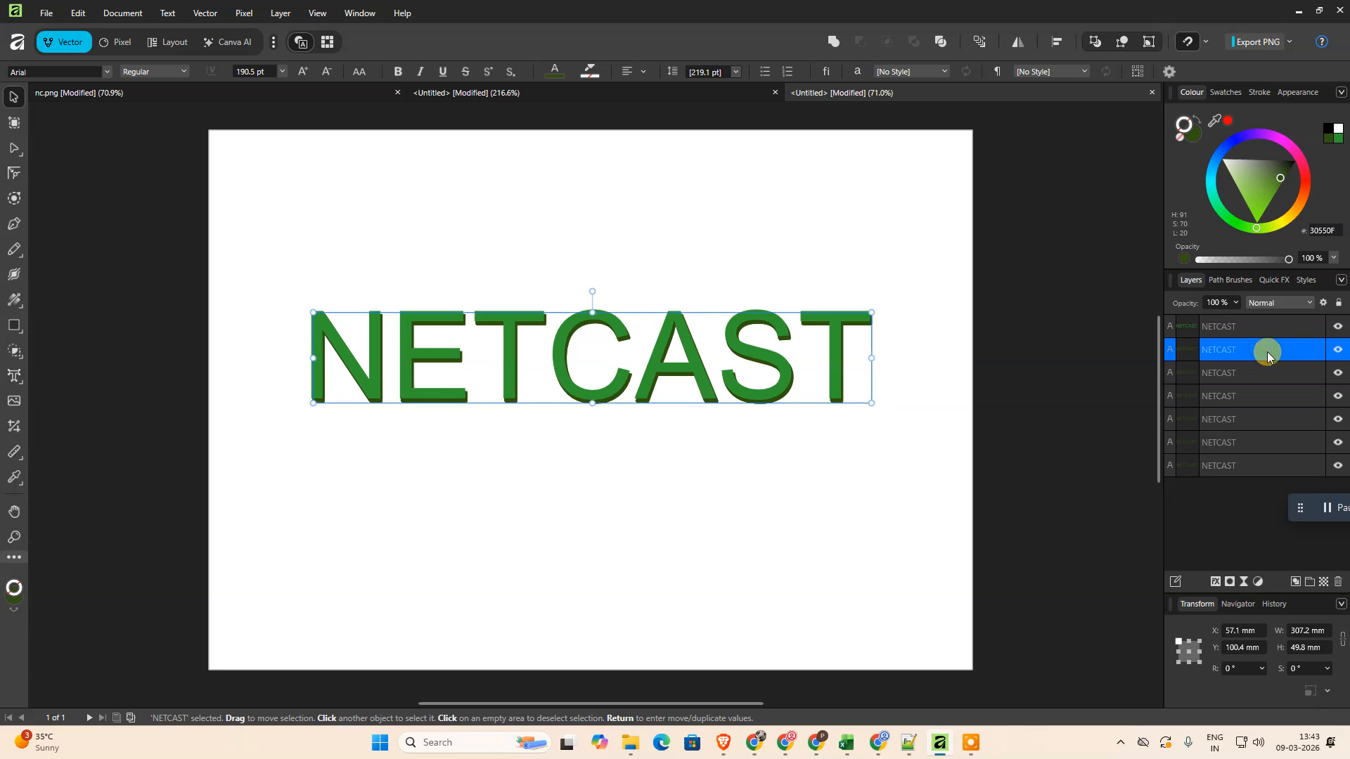
# Nudge the sixth NETCAST layer from the top left and down to X 57.2 mm, Y 101.2 mm.
pyautogui.click(1252, 442)
pyautogui.press('Down')
pyautogui.press('Left')
pyautogui.press('Left')
pyautogui.press('Left')
pyautogui.press('Left')
pyautogui.press('Left')
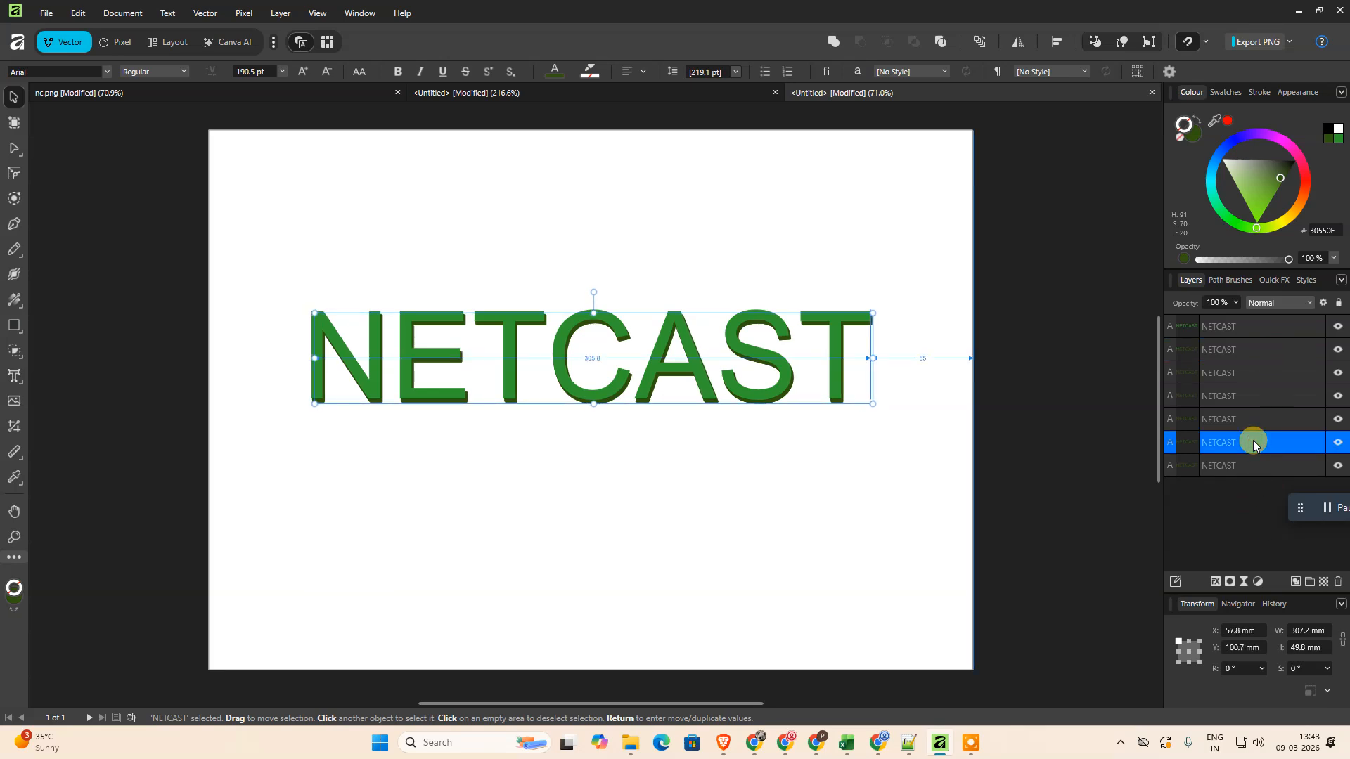
pyautogui.press('Down')
pyautogui.press('Down')
pyautogui.press('Down')
pyautogui.press('Down')
pyautogui.press('Right')
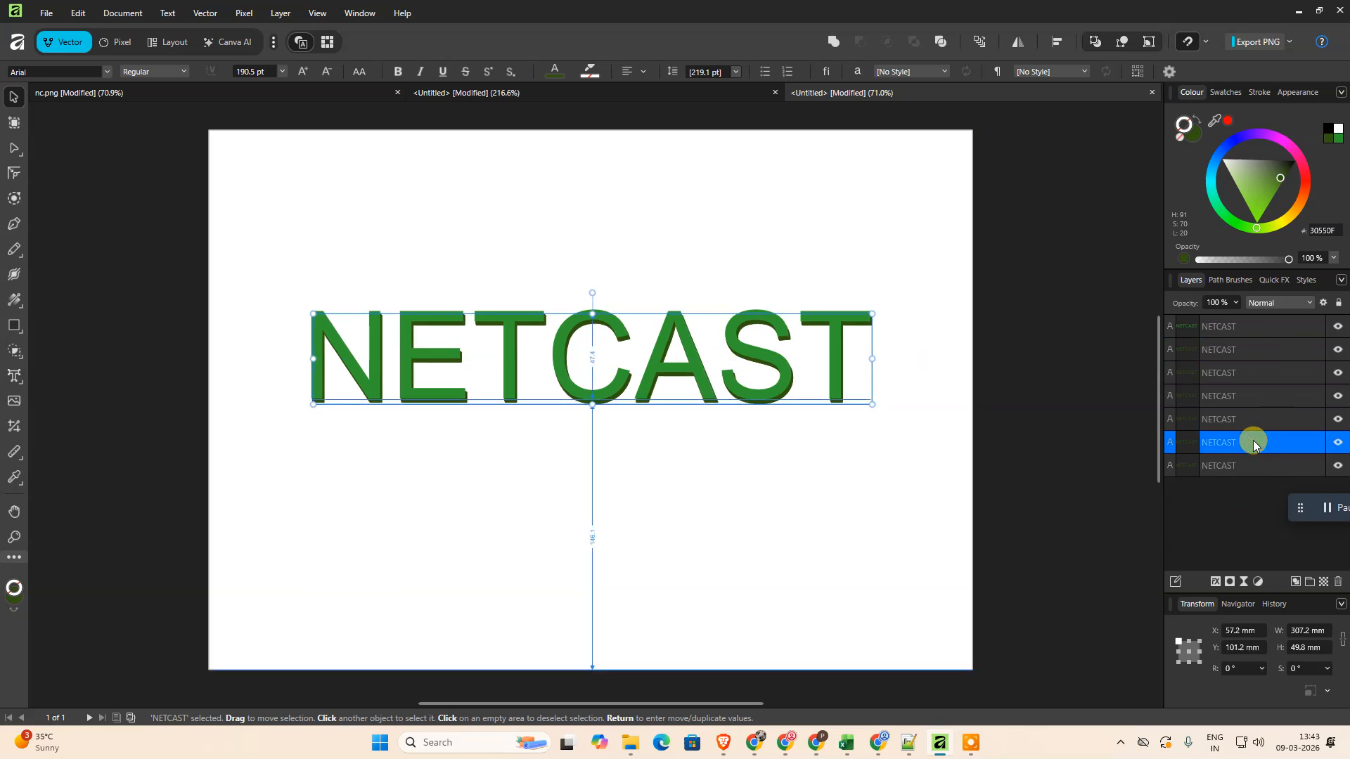
# Nudge the lowest NETCAST layer right and down to X 58.5 mm, Y 101.2 mm.
pyautogui.click(1249, 470)
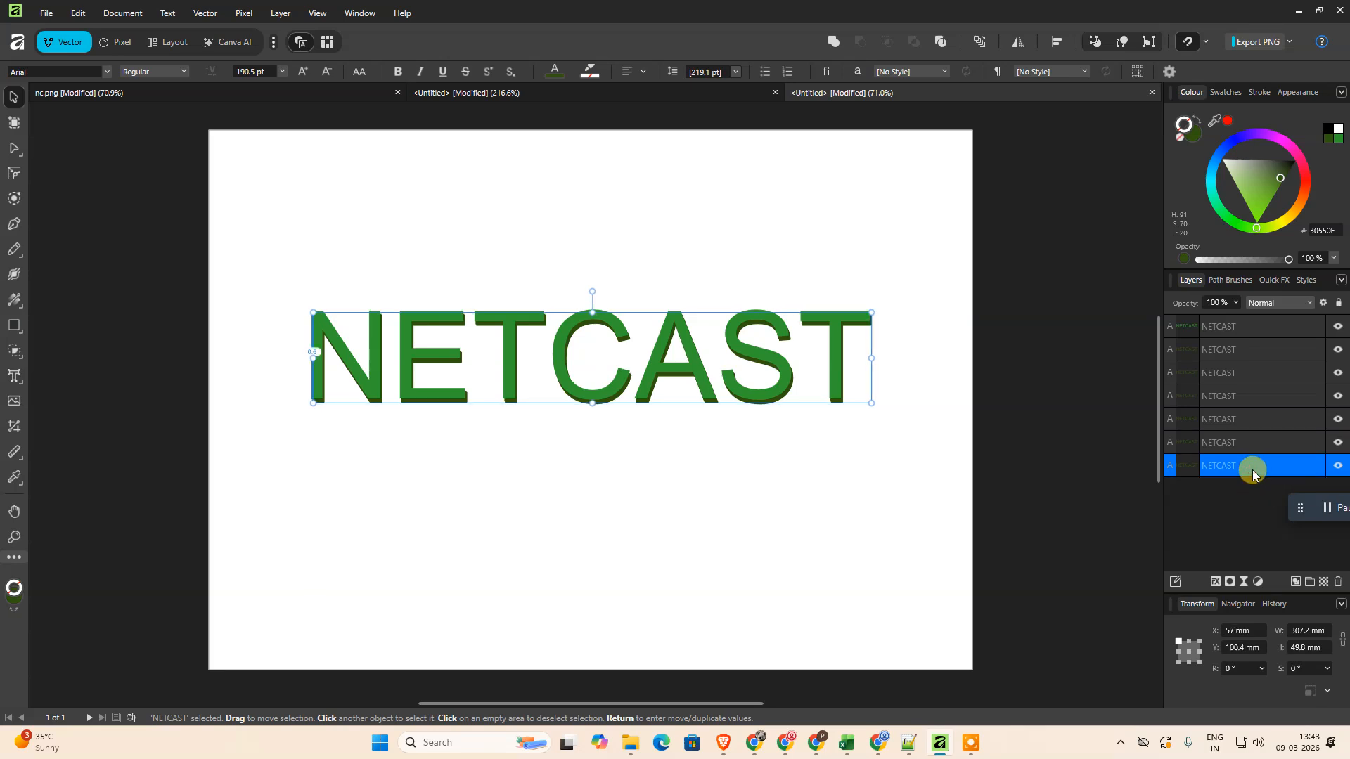
pyautogui.press('Left')
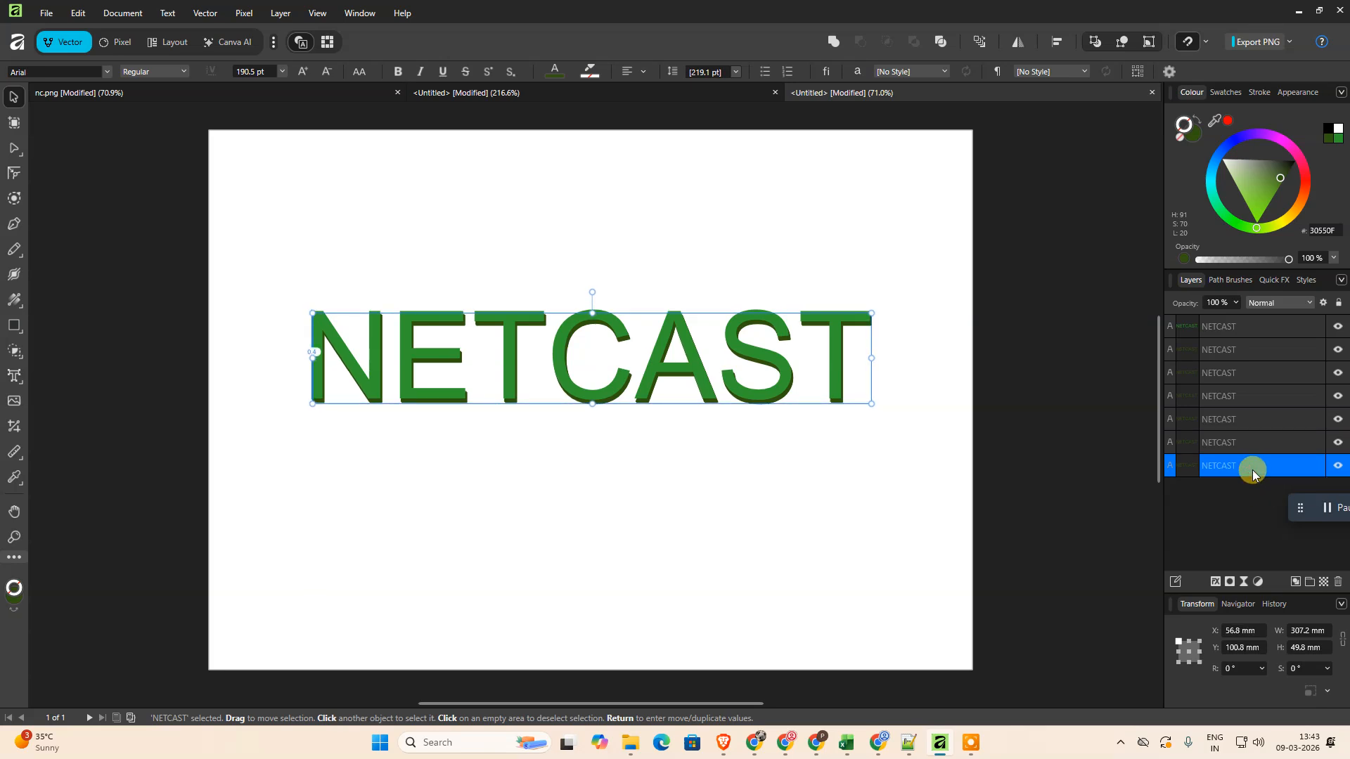
pyautogui.press('Right')
pyautogui.press('Right')
pyautogui.press('Right')
pyautogui.press('Right')
pyautogui.press('Right')
pyautogui.press('Right')
pyautogui.press('Right')
pyautogui.press('Right')
pyautogui.press('Right')
pyautogui.press('Right')
pyautogui.press('Right')
pyautogui.press('Right')
pyautogui.press('Right')
pyautogui.press('Right')
pyautogui.press('Right')
pyautogui.press('Right')
pyautogui.press('Right')
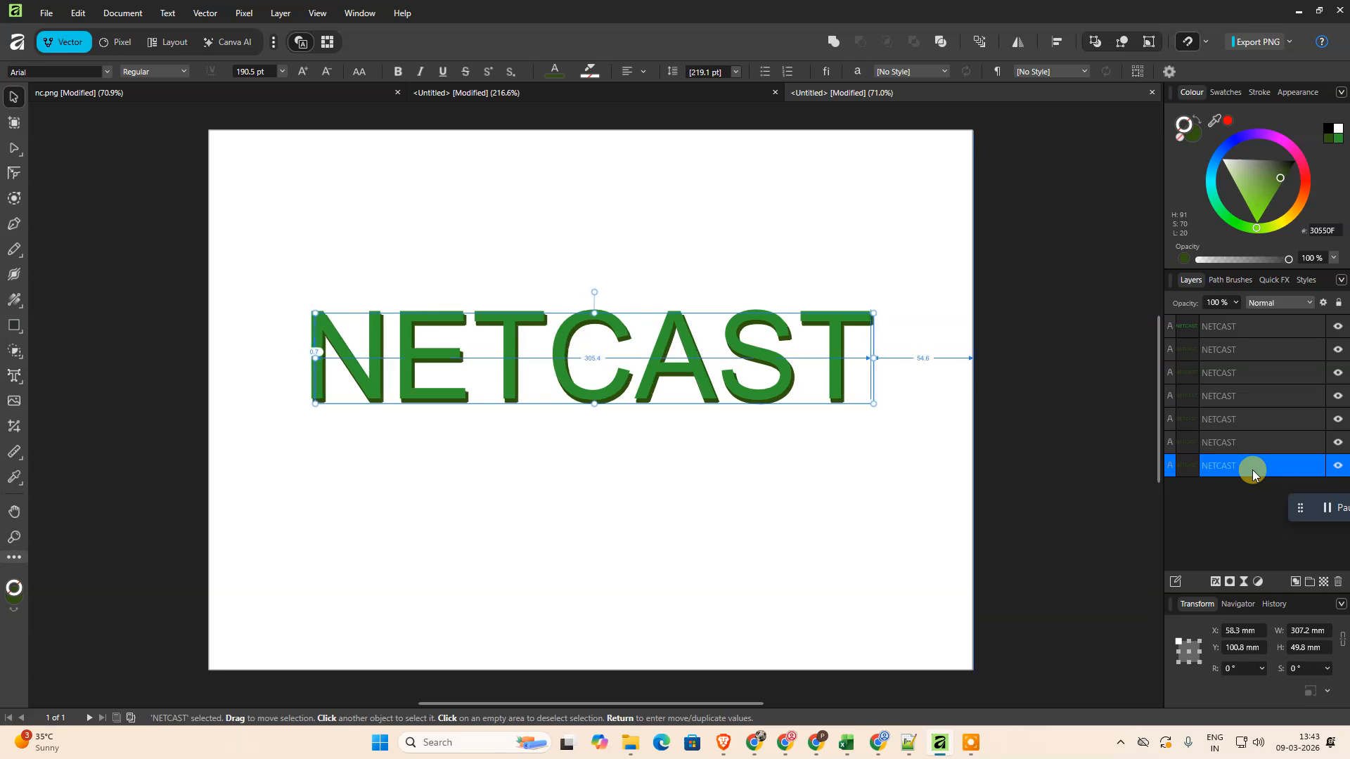
pyautogui.press('Down')
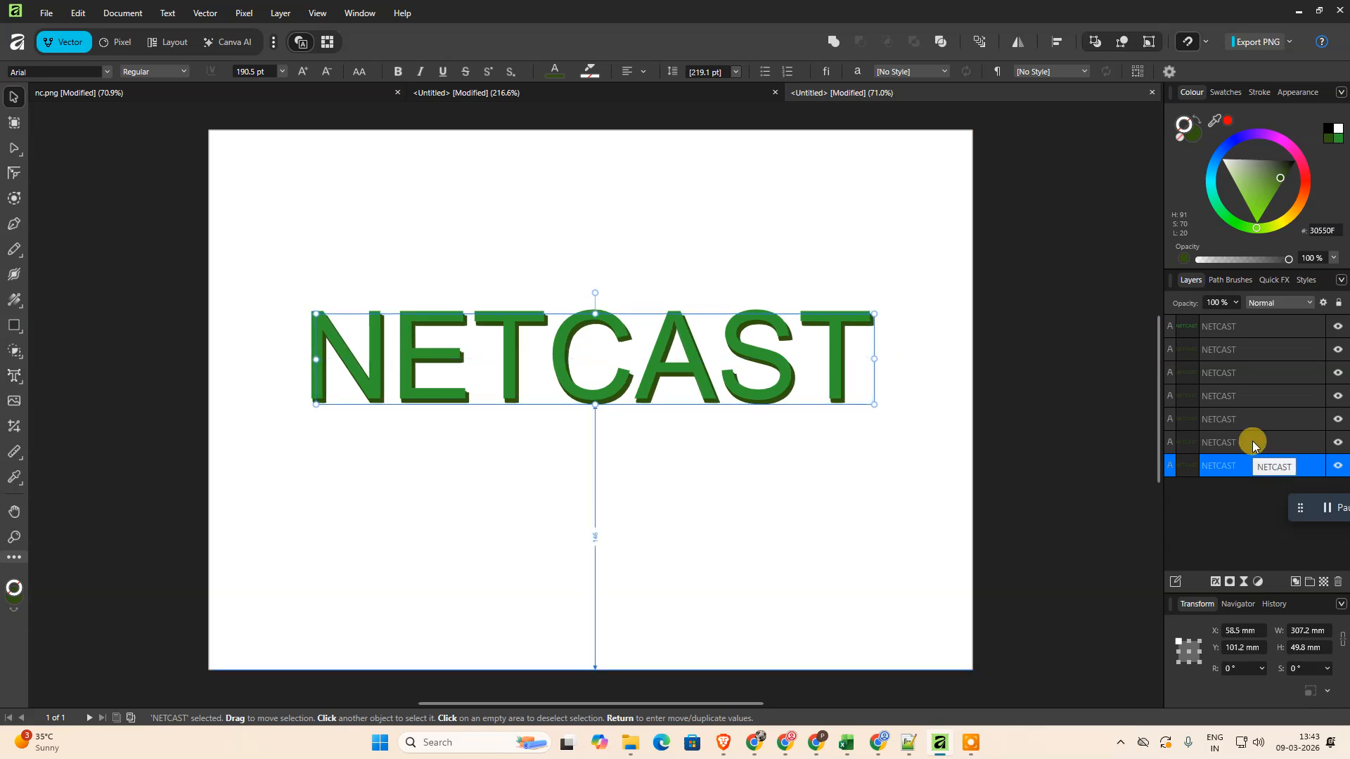
# Nudge the sixth and fifth NETCAST layers from the top right to X 58 mm and the fourth to X 57.6 mm.
pyautogui.click(1251, 441)
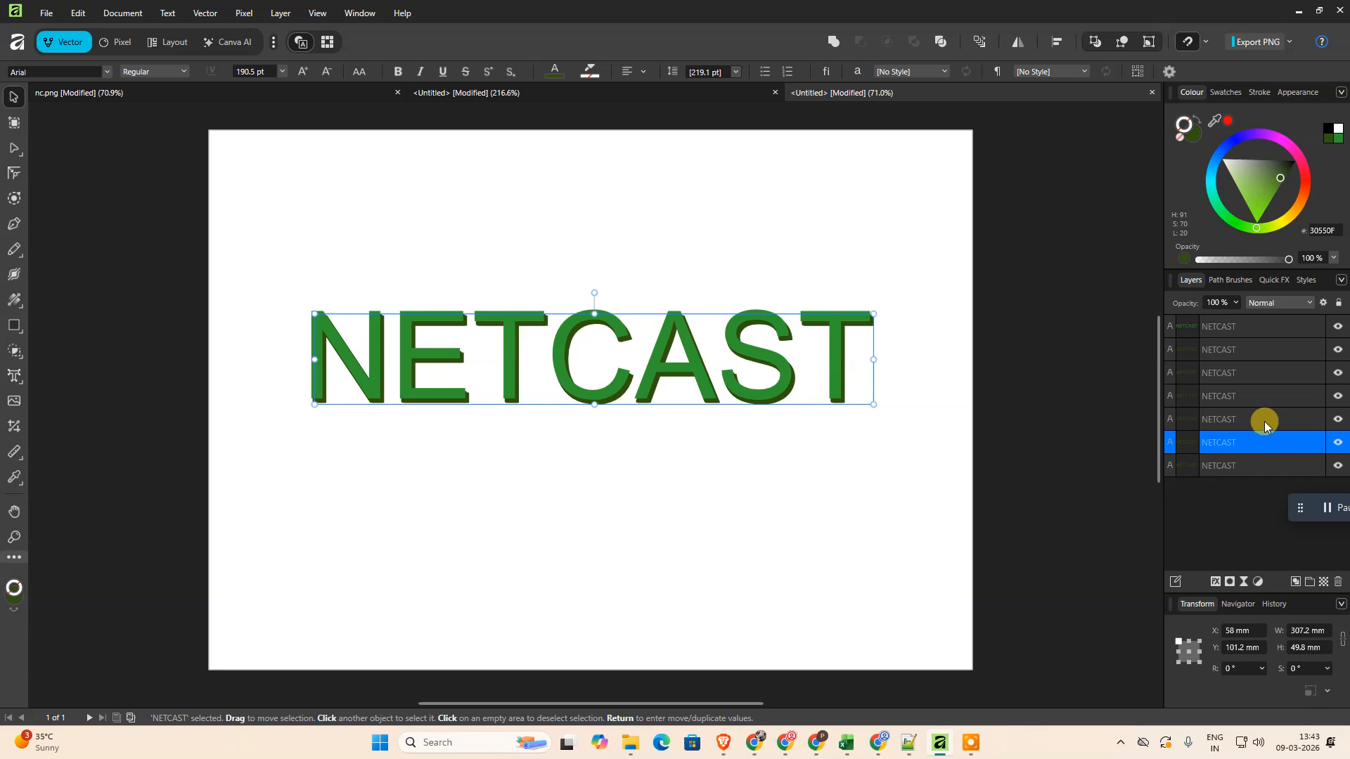
pyautogui.click(1264, 420)
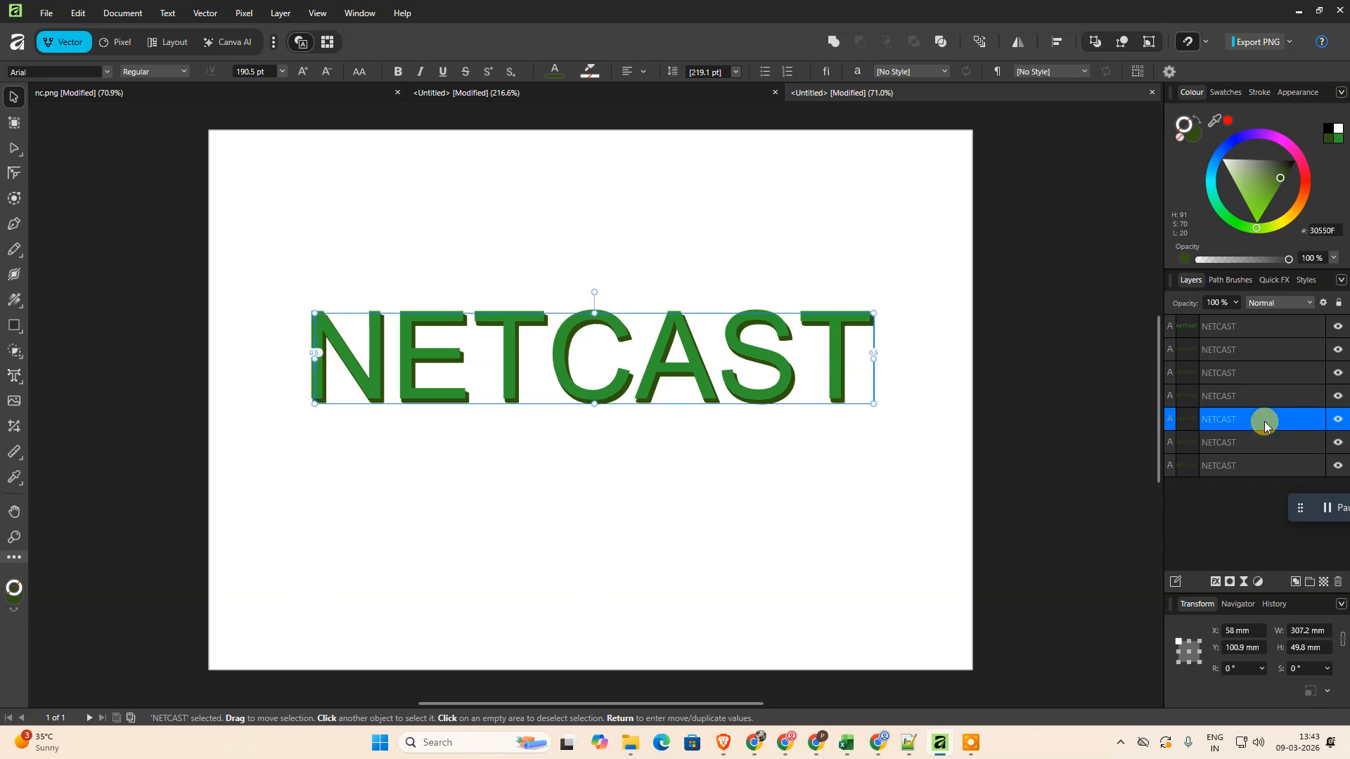
pyautogui.click(1260, 399)
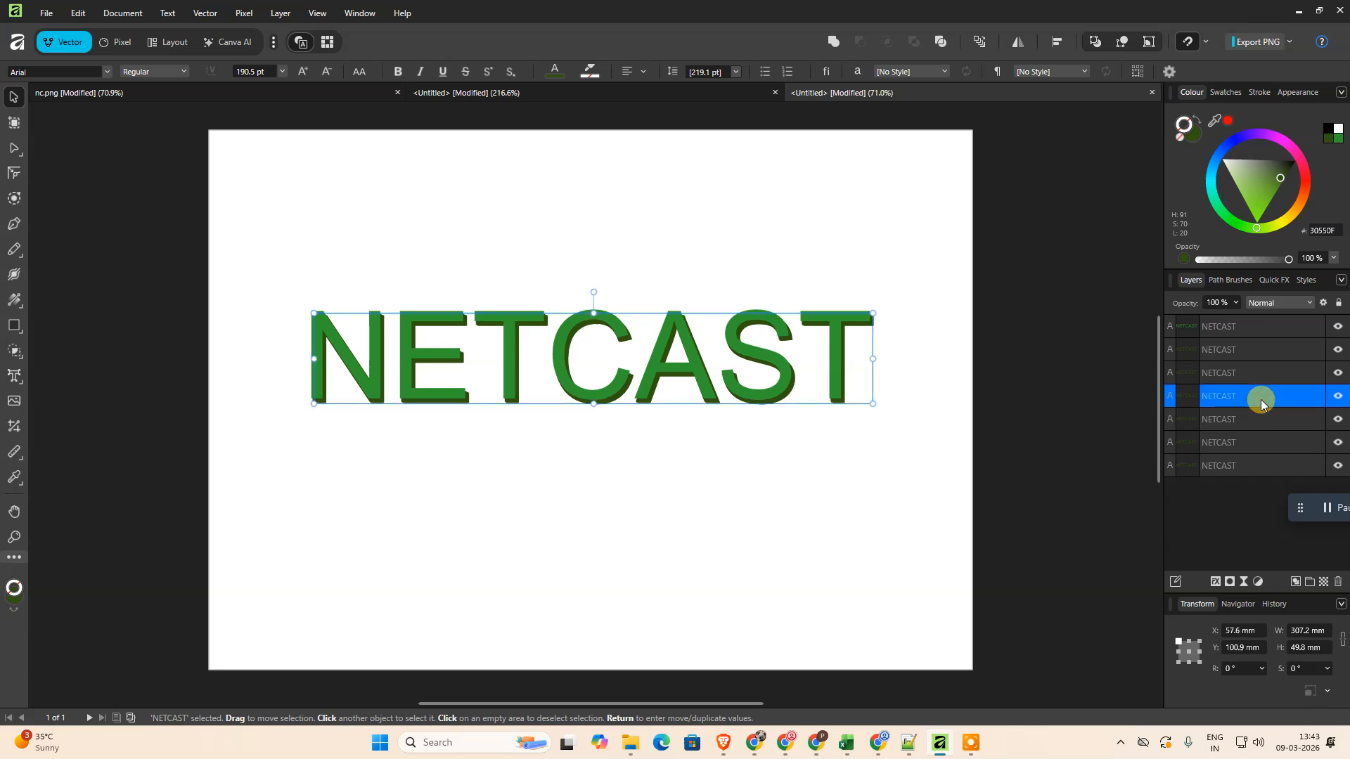
pyautogui.click(1256, 373)
pyautogui.click(1268, 350)
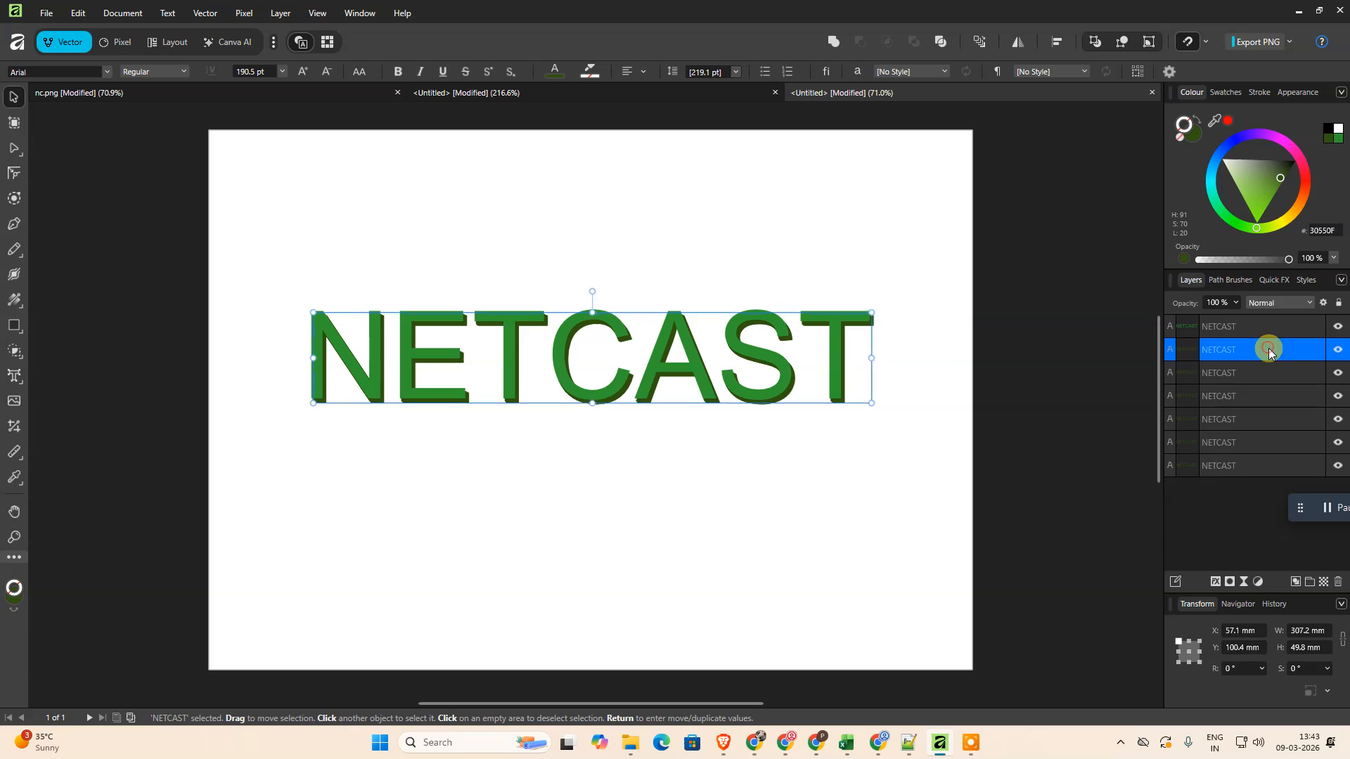
pyautogui.click(1005, 530)
# Select every NETCAST layer except the top green one and combine them into one shape with the Add operation.
pyautogui.click(1258, 464)
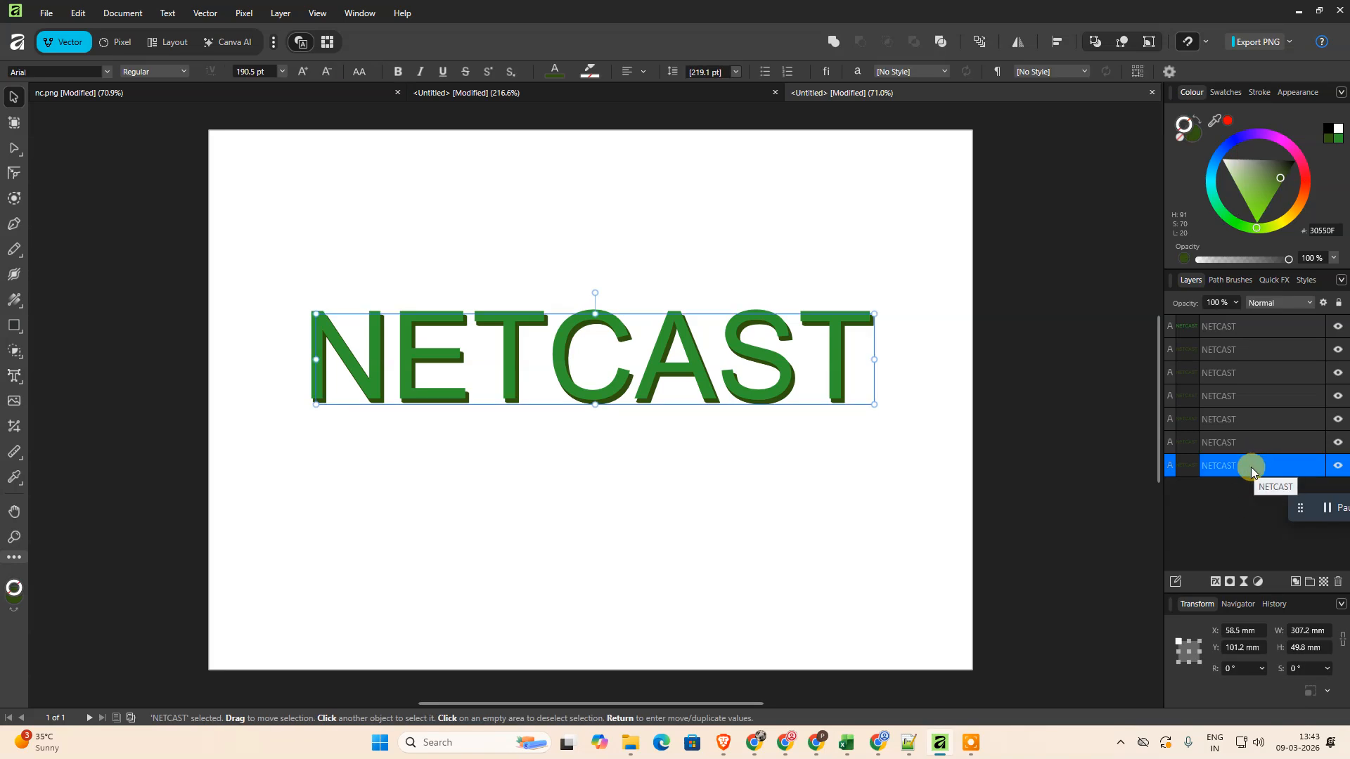
pyautogui.hotkey('ctrl', 'a')
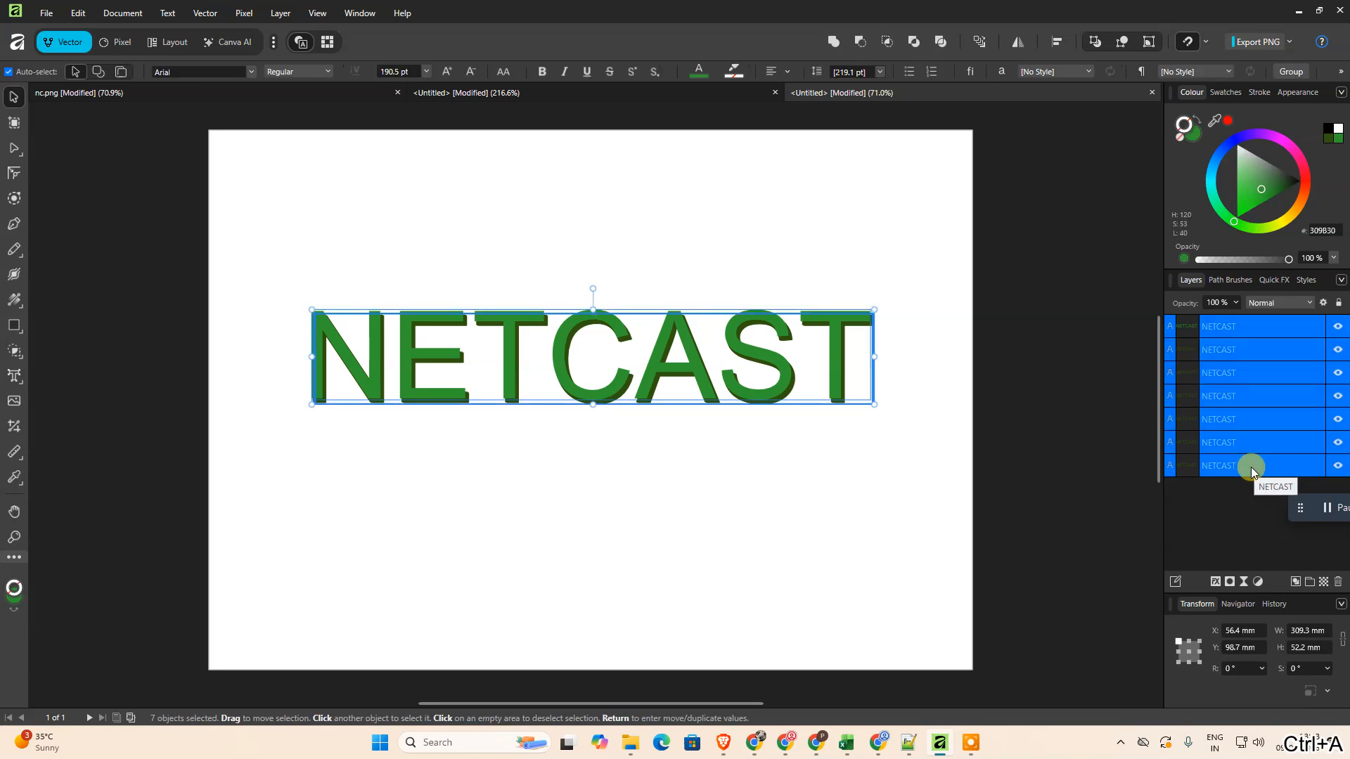
pyautogui.keyDown('ctrl'); pyautogui.click(1256, 328); pyautogui.keyUp('ctrl')
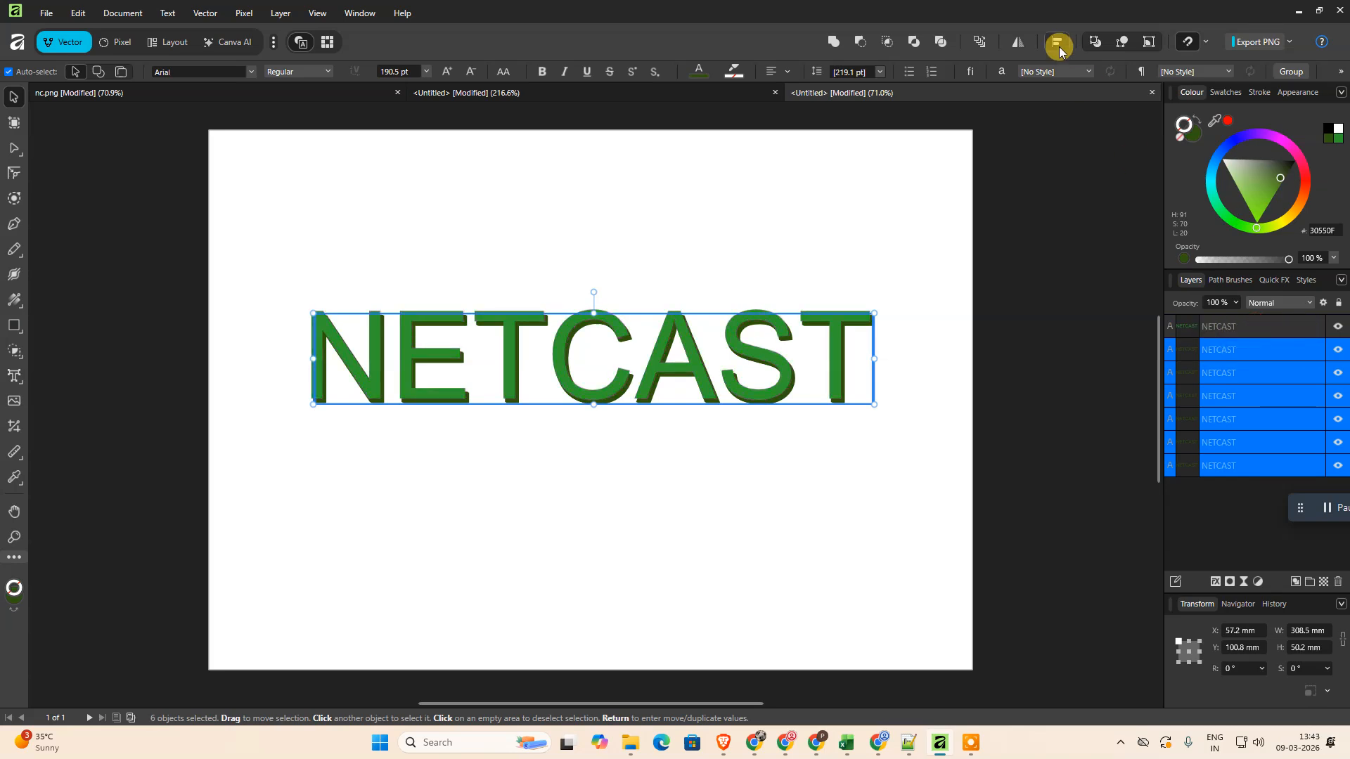
pyautogui.click(834, 42)
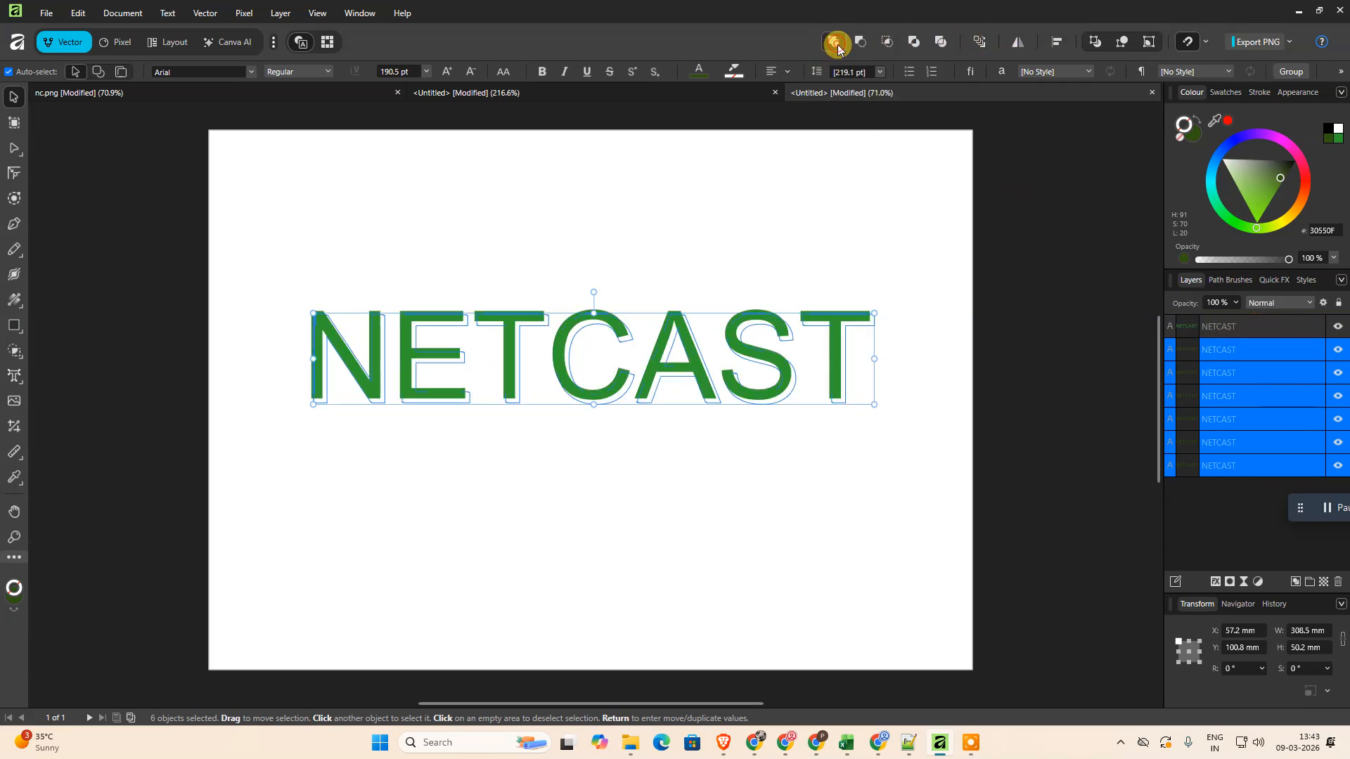
# Fill the combined curves behind the green text with the very dark teal colour 192624.
pyautogui.click(1263, 325)
pyautogui.click(1237, 351)
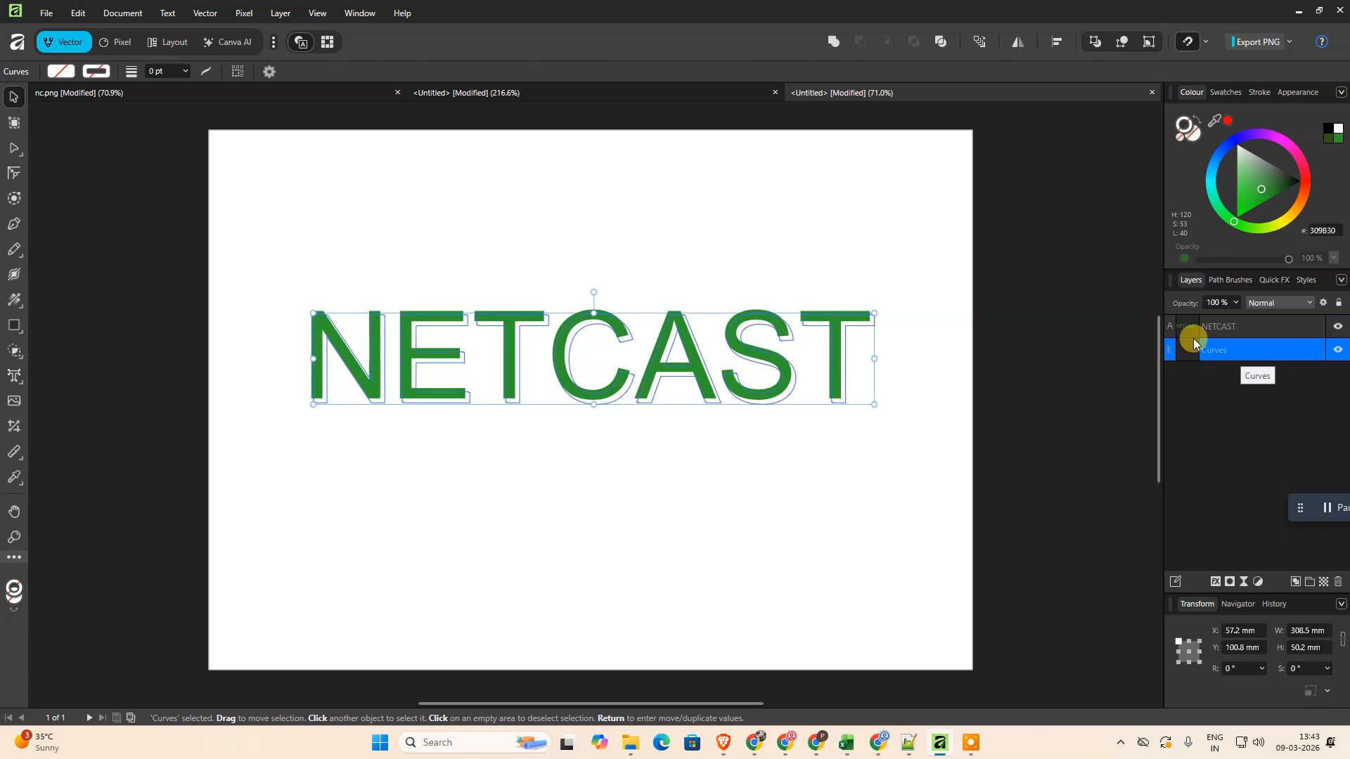
pyautogui.click(61, 71)
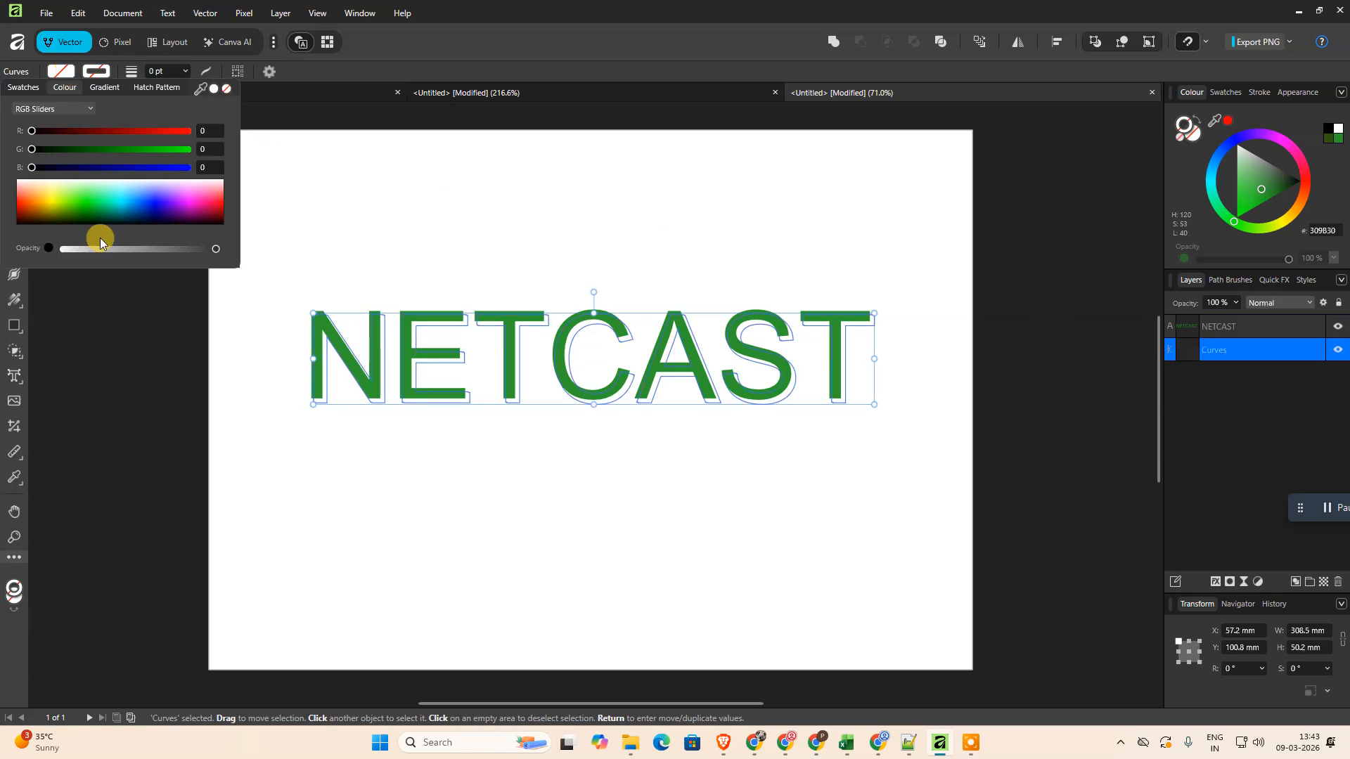
pyautogui.moveTo(30, 151)
pyautogui.mouseDown()
pyautogui.moveTo(96, 153)
pyautogui.moveTo(53, 167)
pyautogui.moveTo(46, 132)
pyautogui.mouseUp()
pyautogui.click(491, 488)
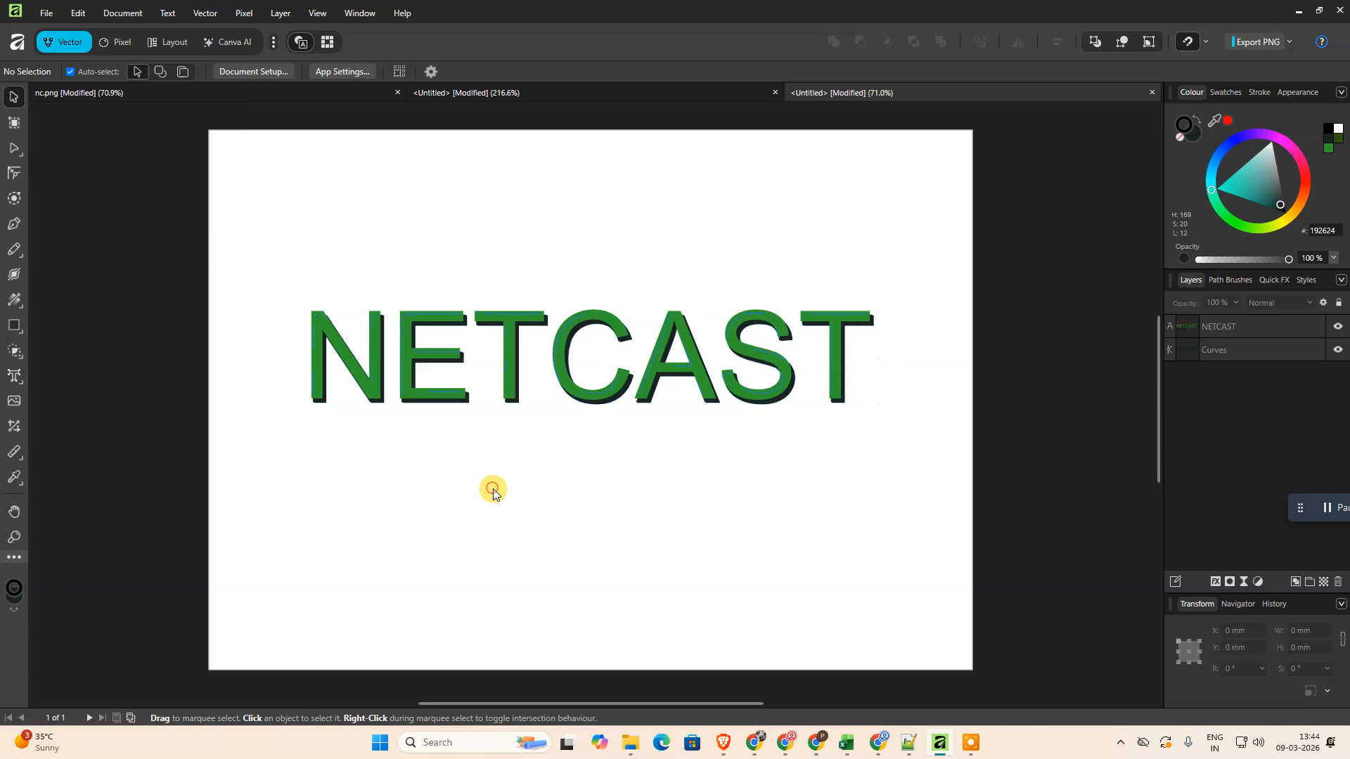
# Try to combine the curves and the green NETCAST text with the Add operation, and undo it.
pyautogui.click(1268, 352)
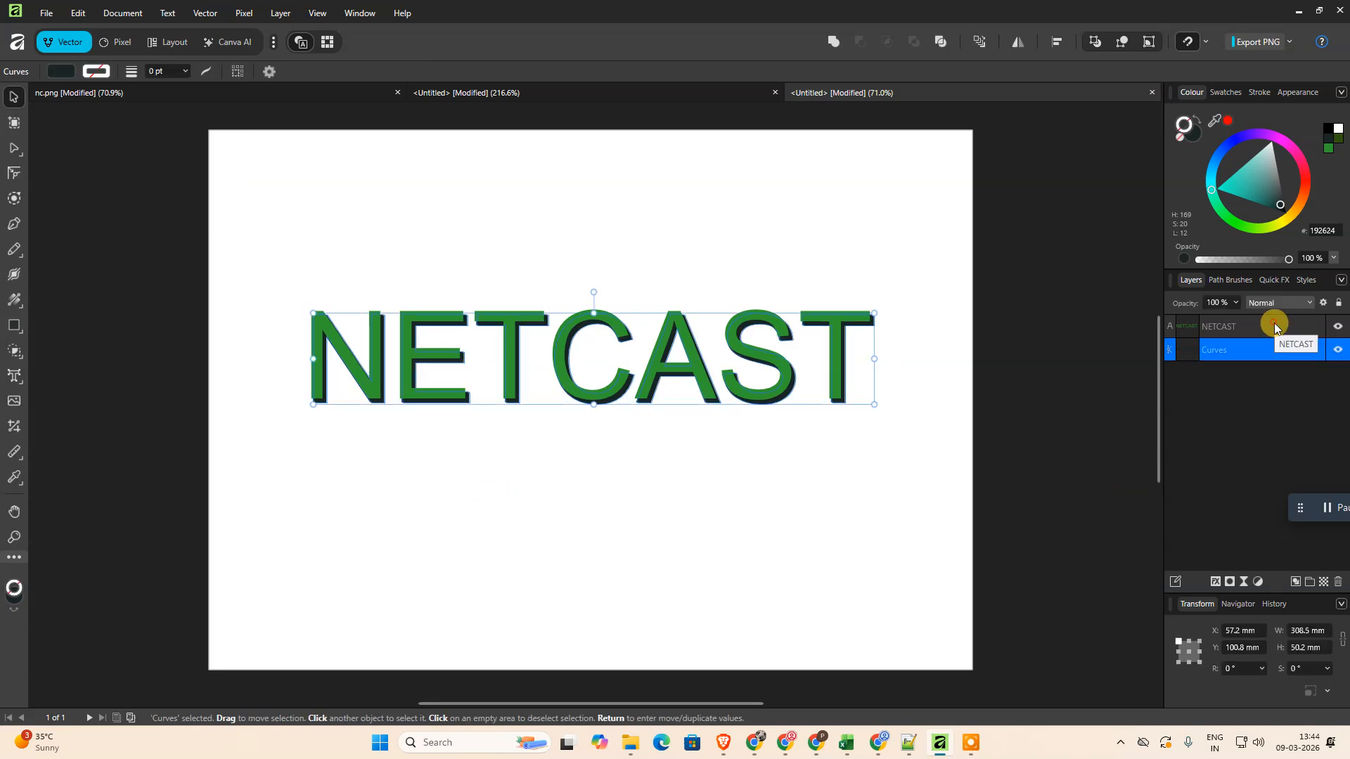
pyautogui.keyDown('shift'); pyautogui.click(1276, 324); pyautogui.keyUp('shift')
pyautogui.click(830, 43)
pyautogui.click(715, 465)
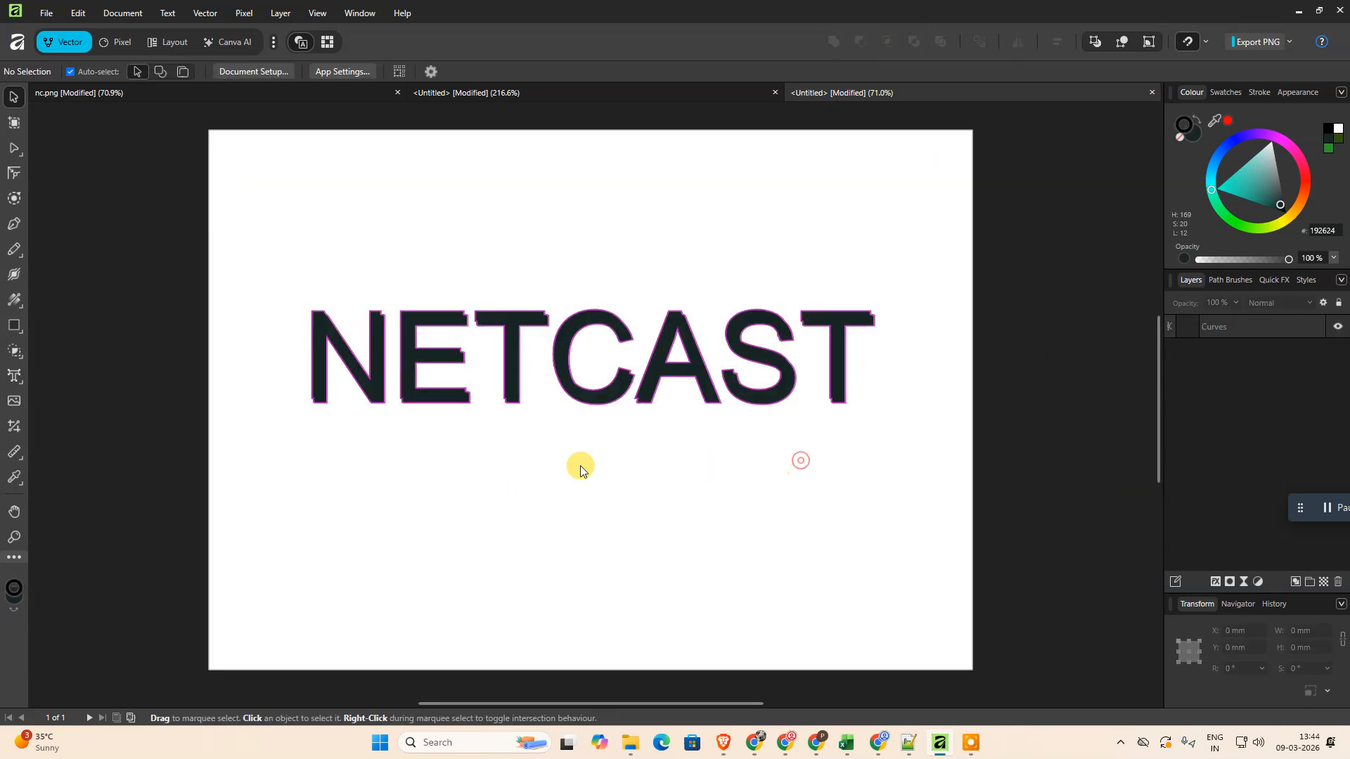
pyautogui.hotkey('ctrl', 'z')
pyautogui.hotkey('ctrl', 'z')
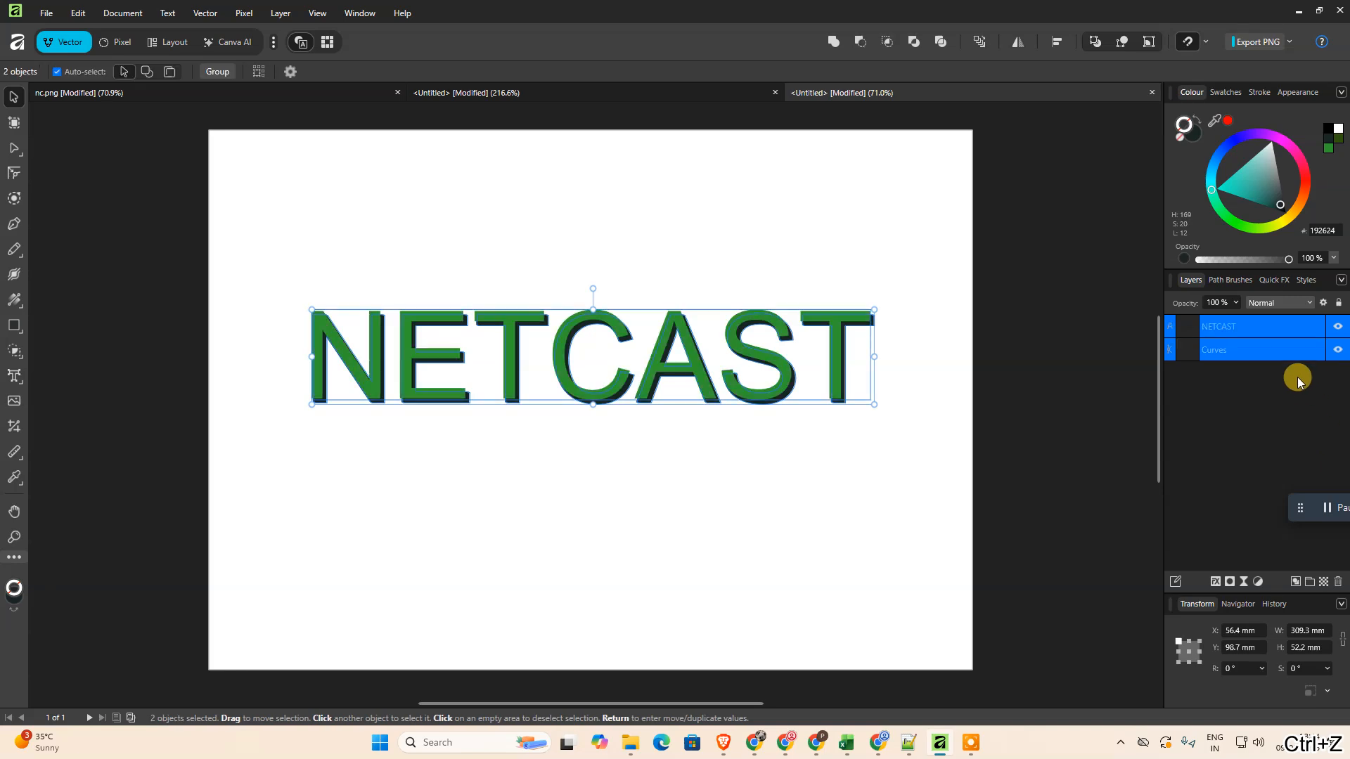
# Select the NETCAST text and the curves behind it together and merge them into a single pixel layer.
pyautogui.click(1255, 412)
pyautogui.click(1246, 348)
pyautogui.keyDown('shift'); pyautogui.click(1265, 327); pyautogui.keyUp('shift')
pyautogui.rightClick(1247, 348)
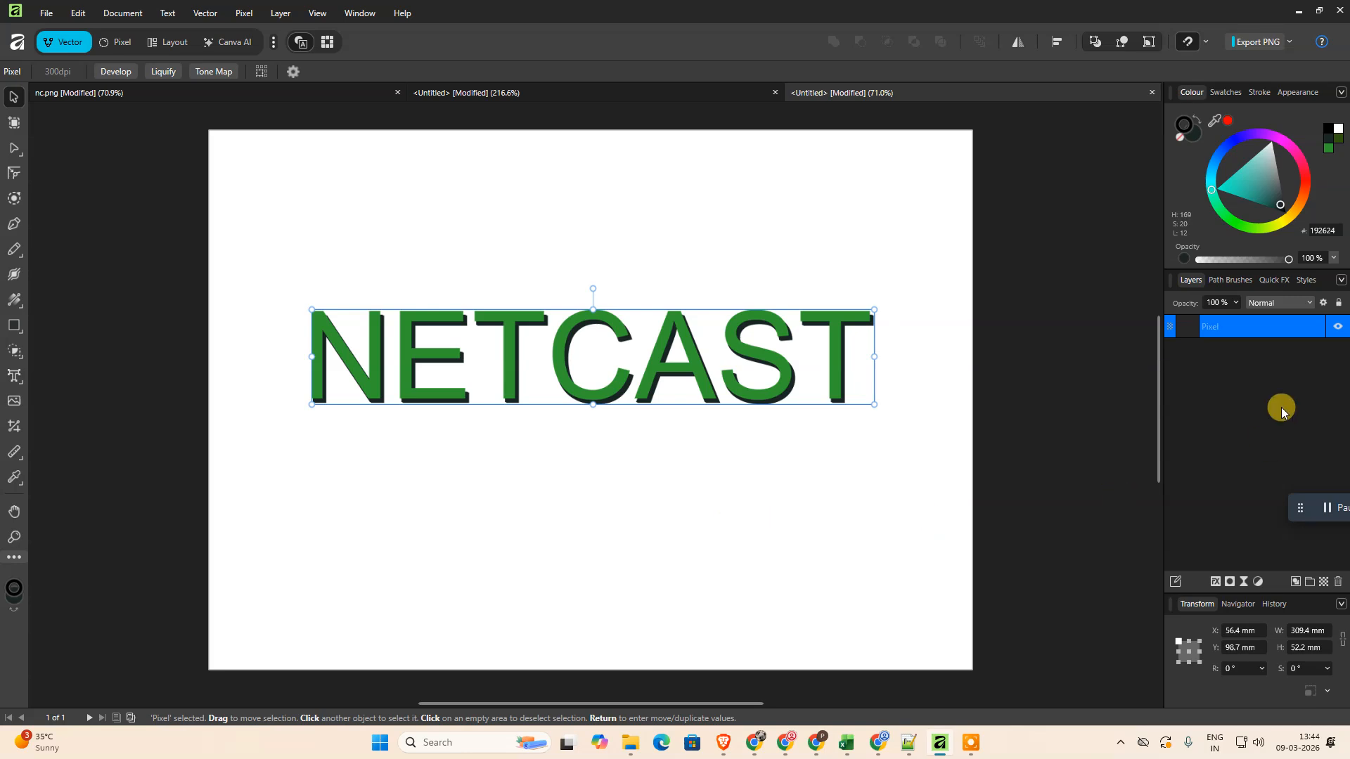
pyautogui.moveTo(277, 265); pyautogui.dragTo(862, 611)
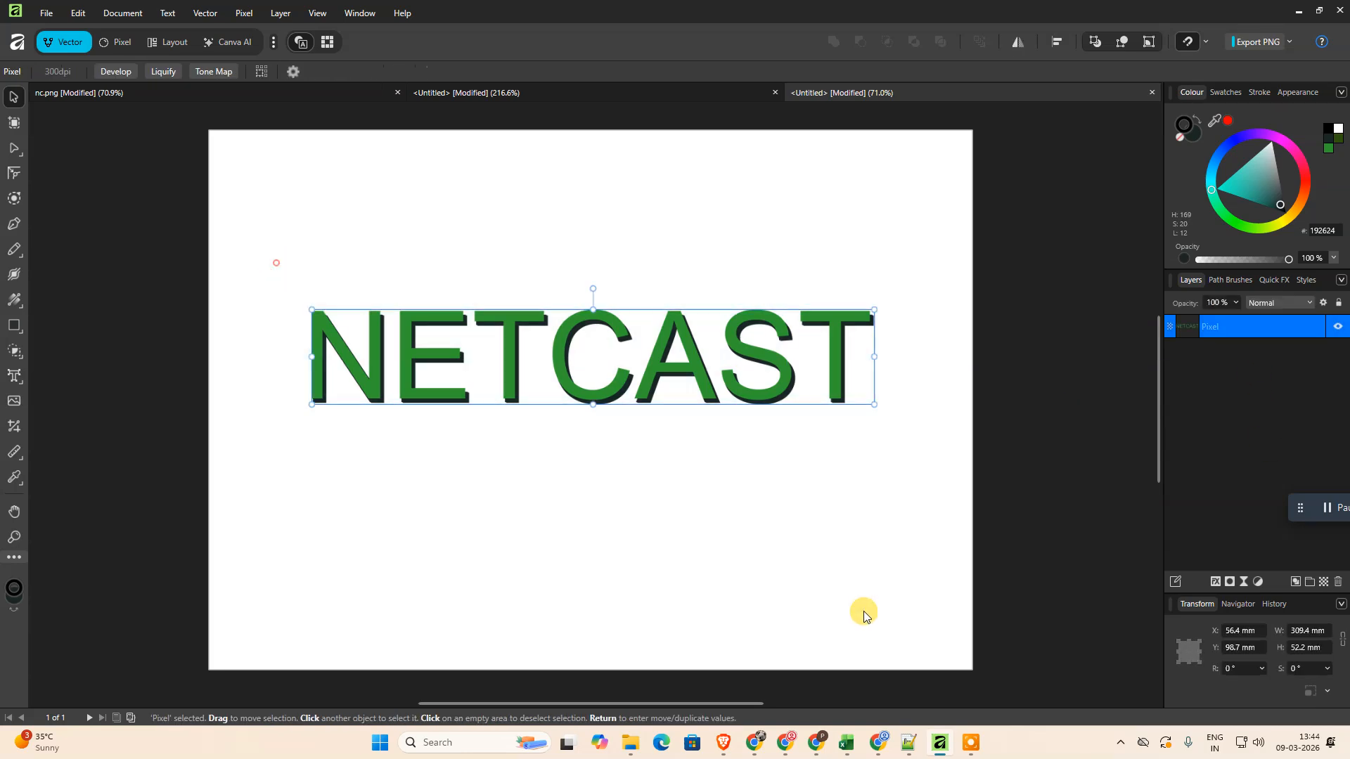
pyautogui.click(885, 296)
pyautogui.click(864, 315)
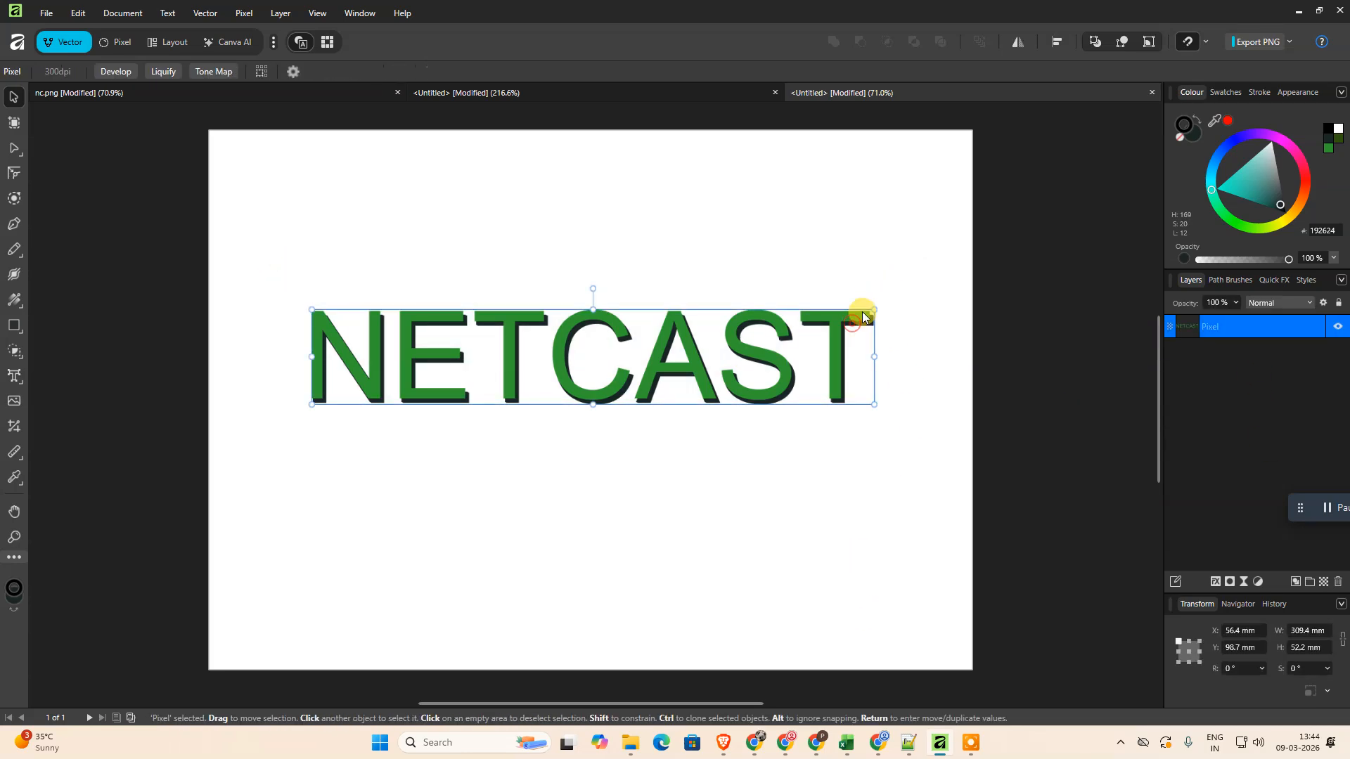